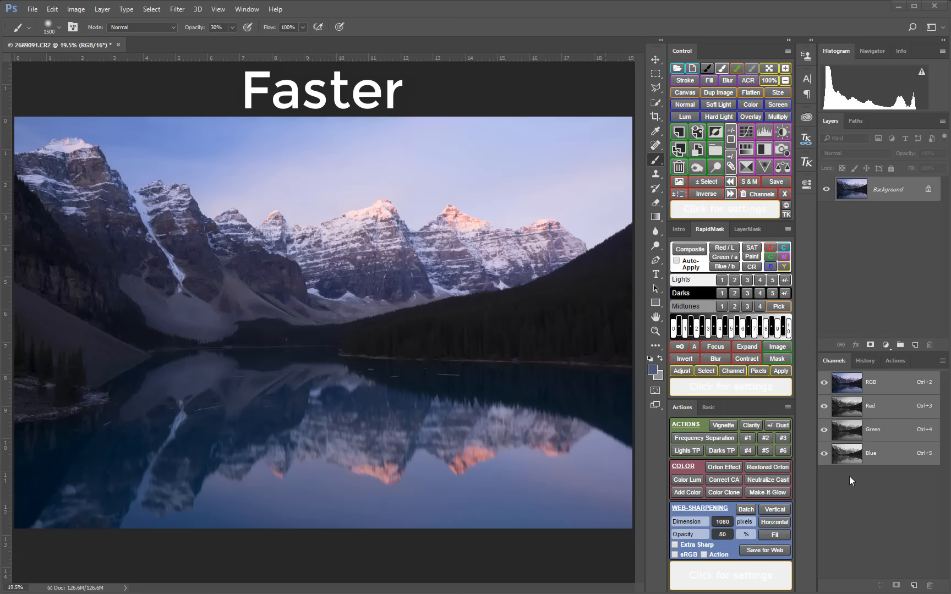
Create a composite Rapid Mask, preview its Lights-5, Darks-5, Midtones-3 and Zone 7 versions, and return to the RGB image
left_click(695, 251)
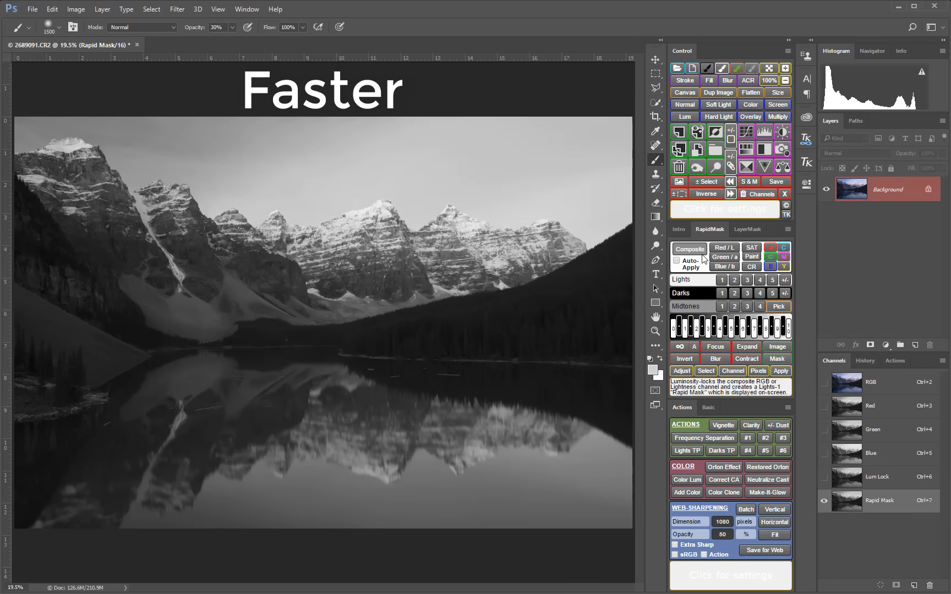
left_click(773, 280)
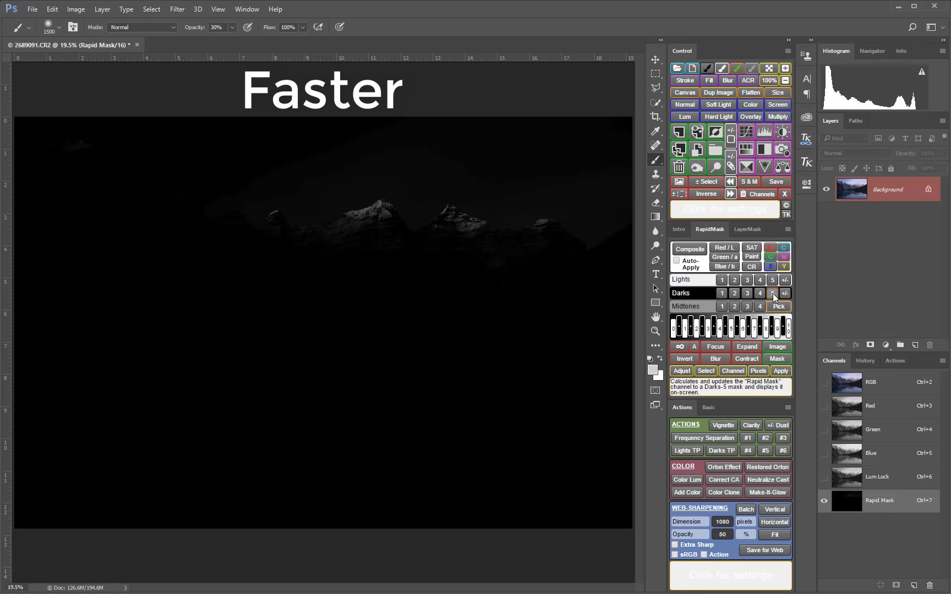
left_click(773, 294)
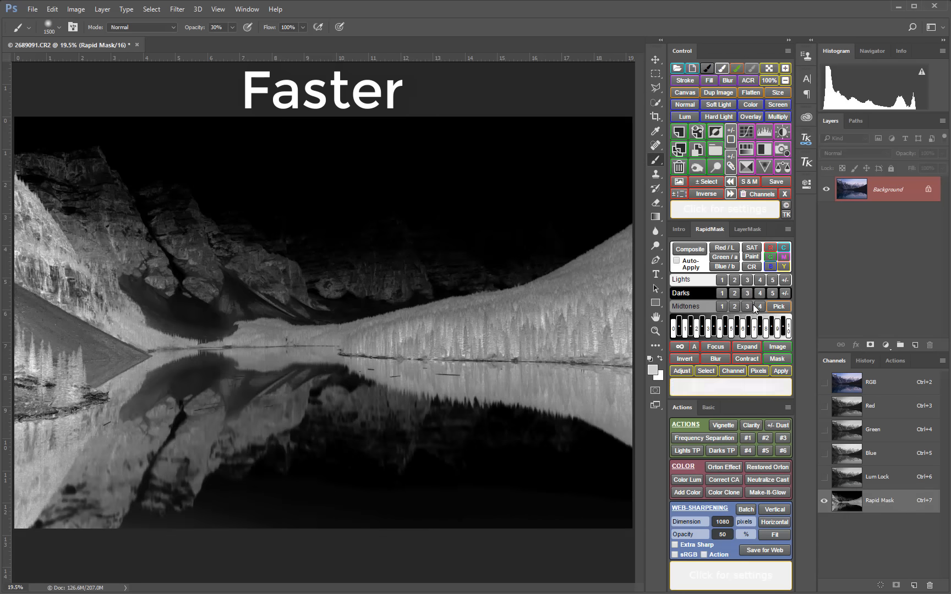
left_click(748, 304)
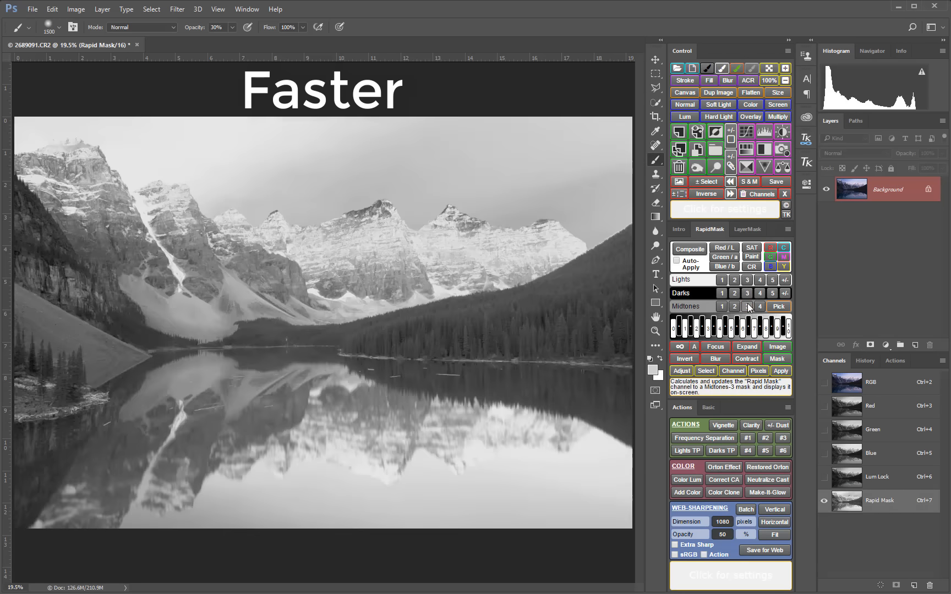
left_click(756, 330)
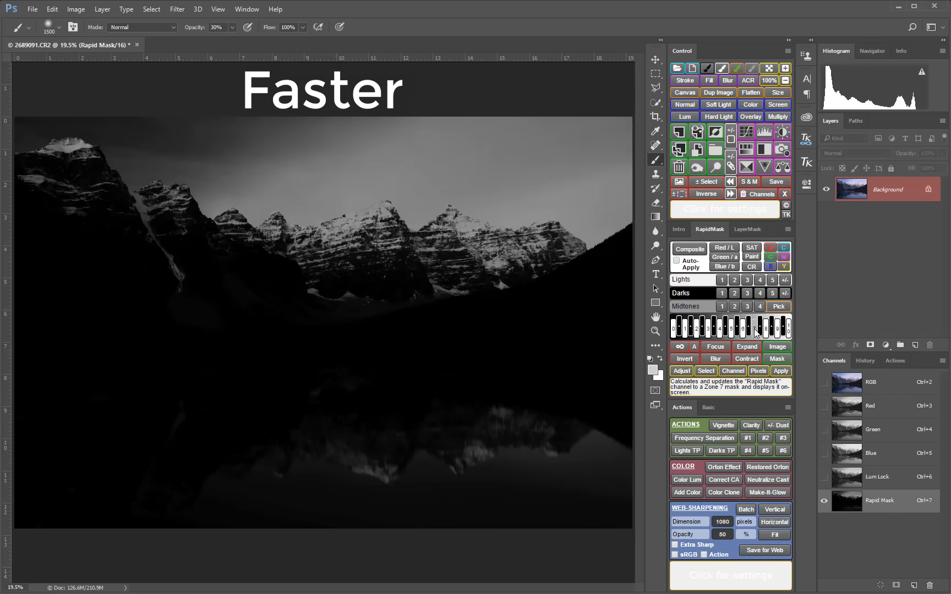
left_click(835, 380)
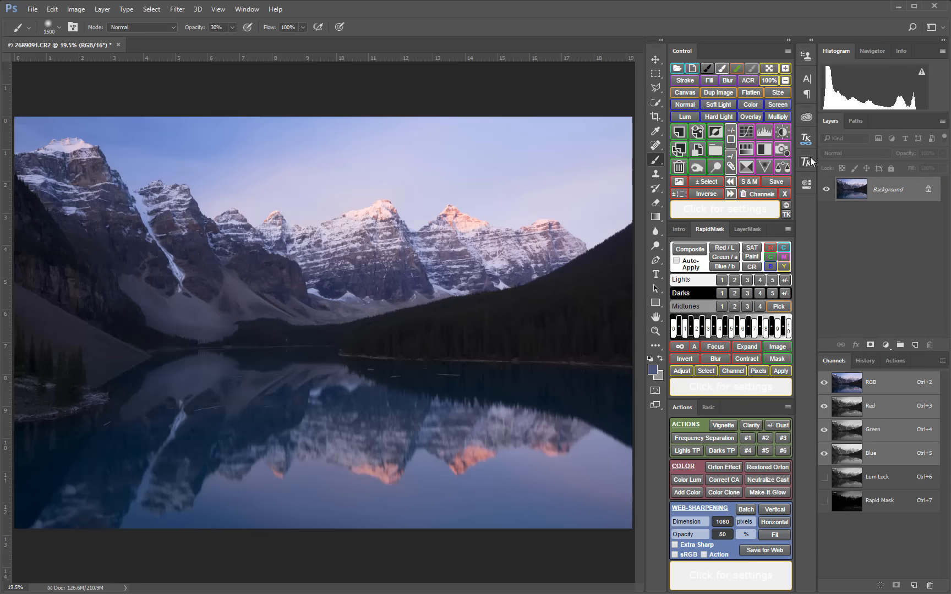
Load a Lights-1 luminosity selection with the TKActionsV4 panel and preview its mask as a coloured overlay
left_click(809, 161)
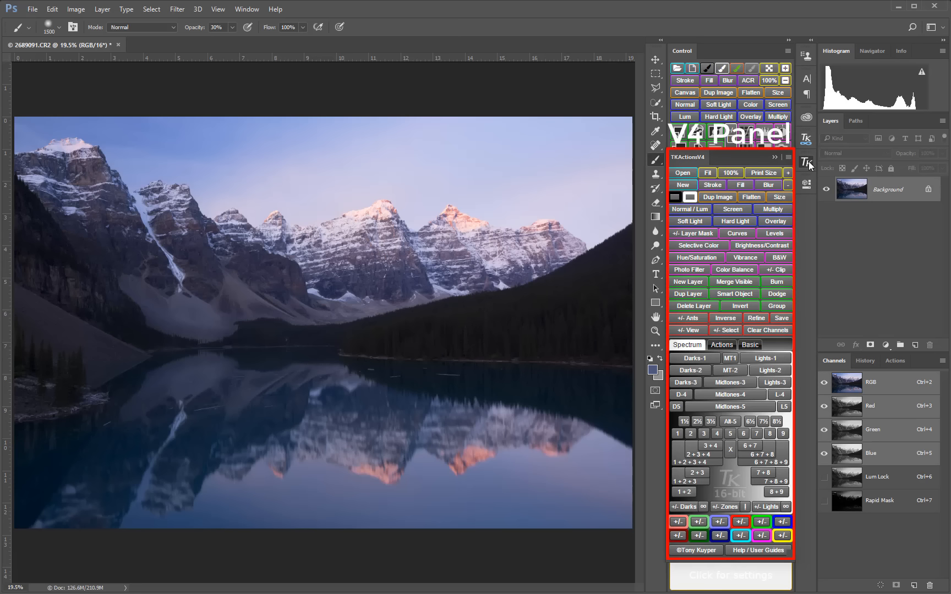
left_click(776, 358)
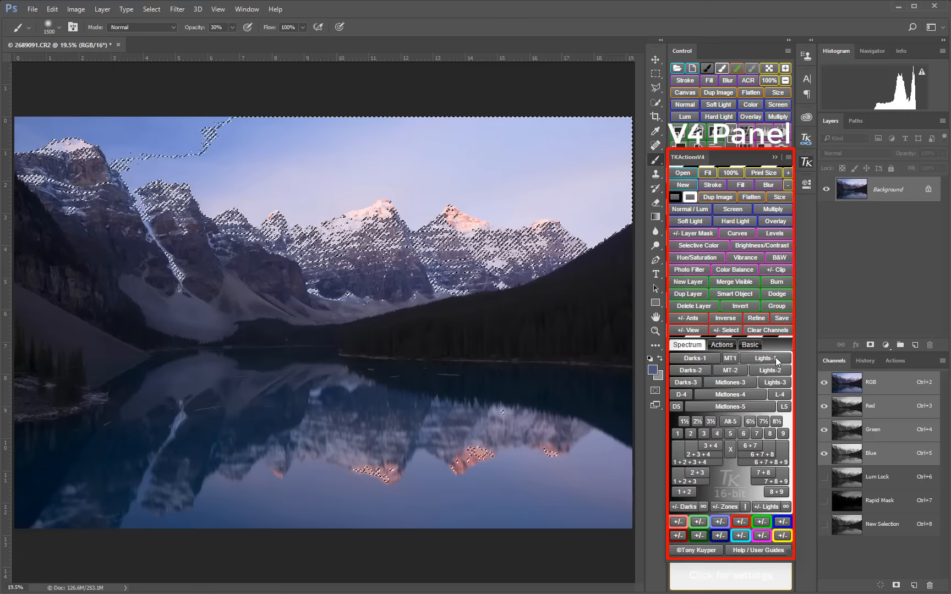
left_click(690, 331)
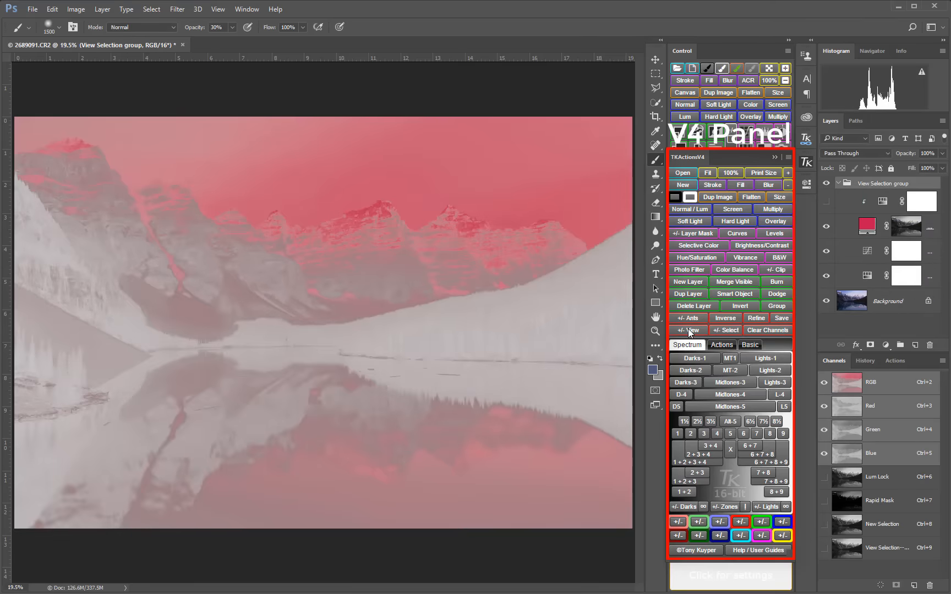
left_click(690, 331)
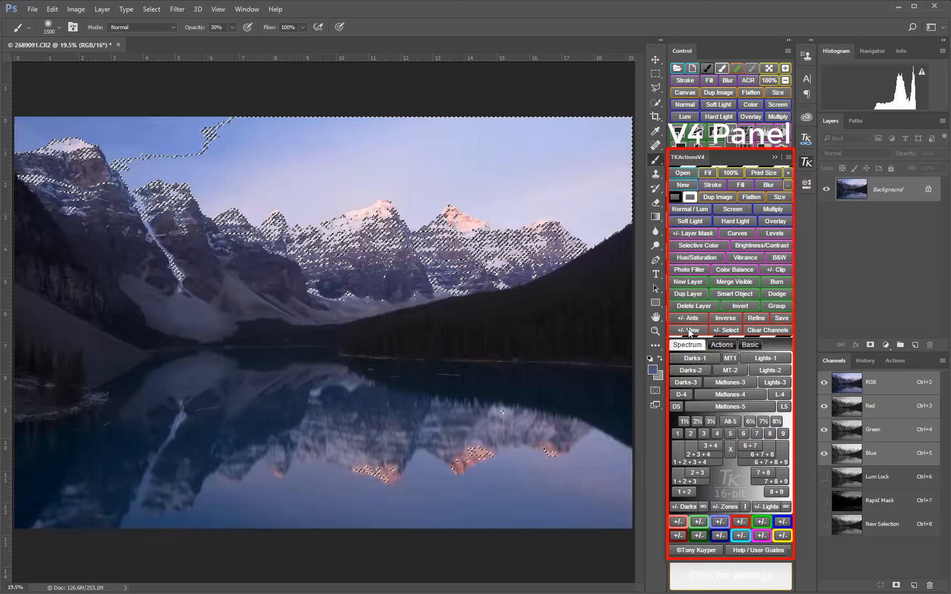
Load a Lights-2 luminosity selection, preview its mask overlay, and deselect
left_click(773, 372)
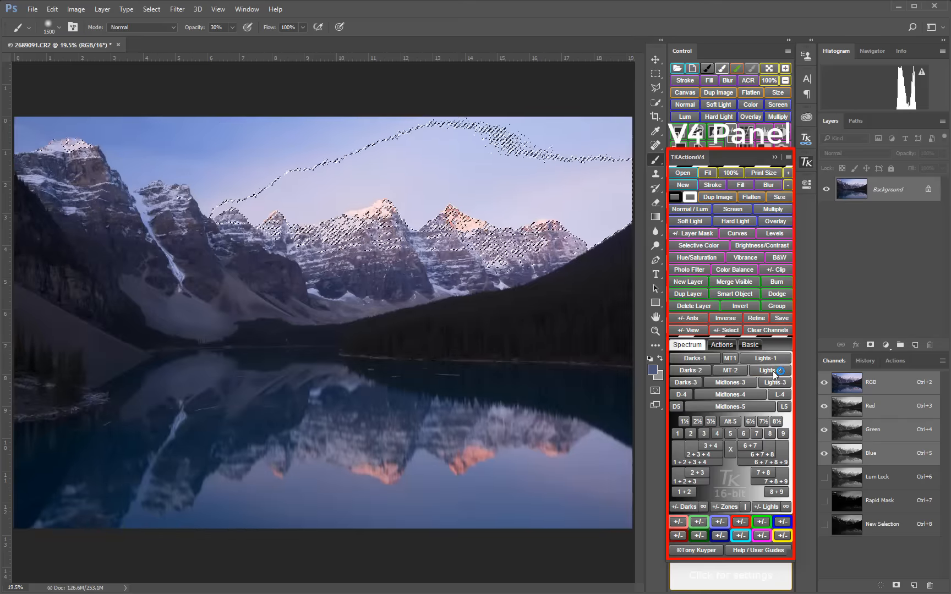
left_click(691, 330)
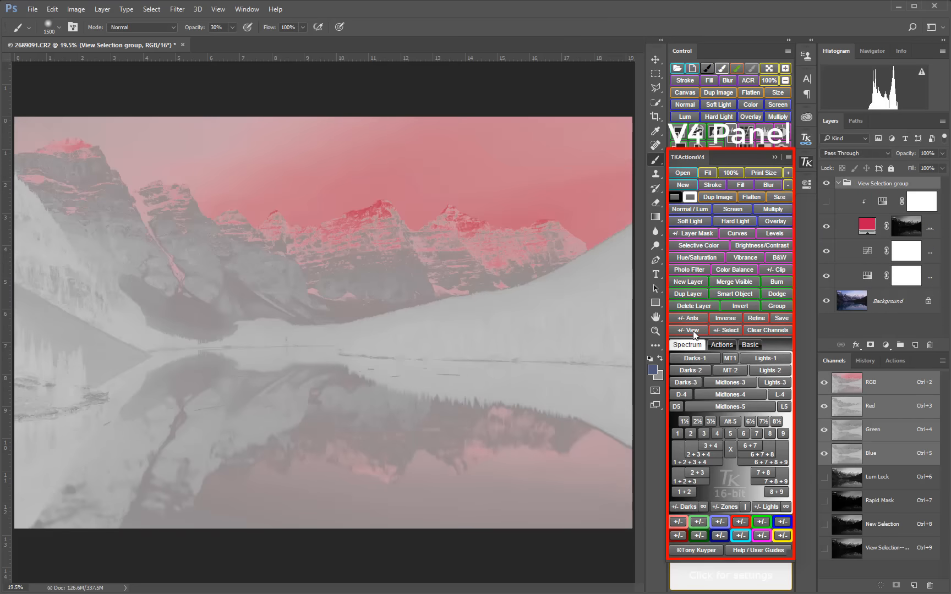
left_click(692, 331)
left_click(723, 331)
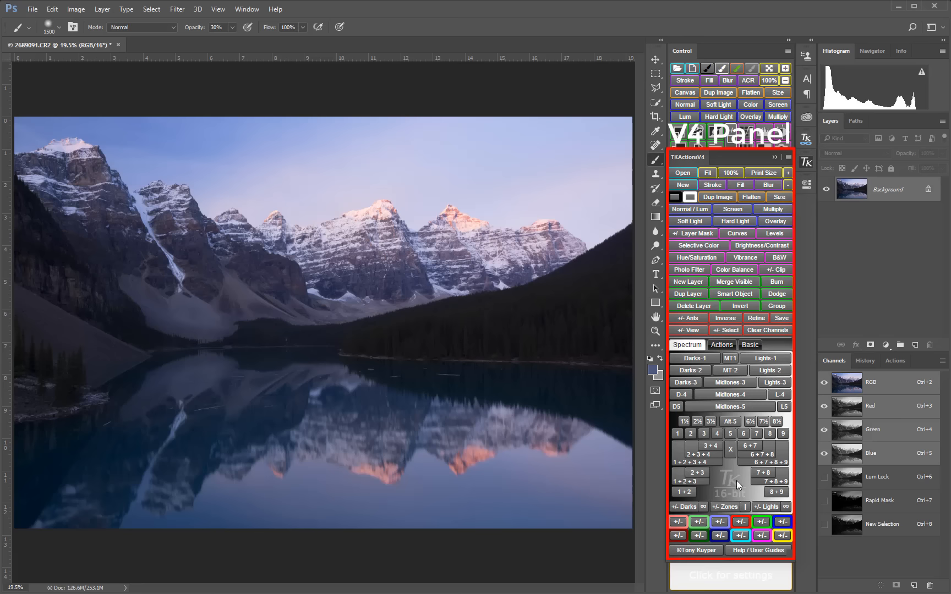
Generate the V4 Lights mask channels, inspect Lights-1 through Lights-4, and remove the generated Lights channels
left_click(765, 508)
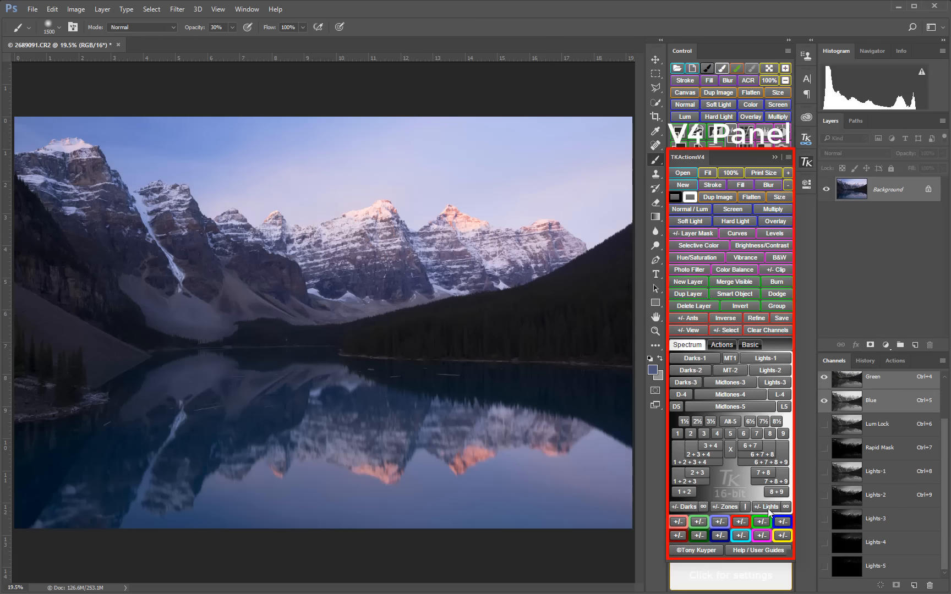
left_click(853, 472)
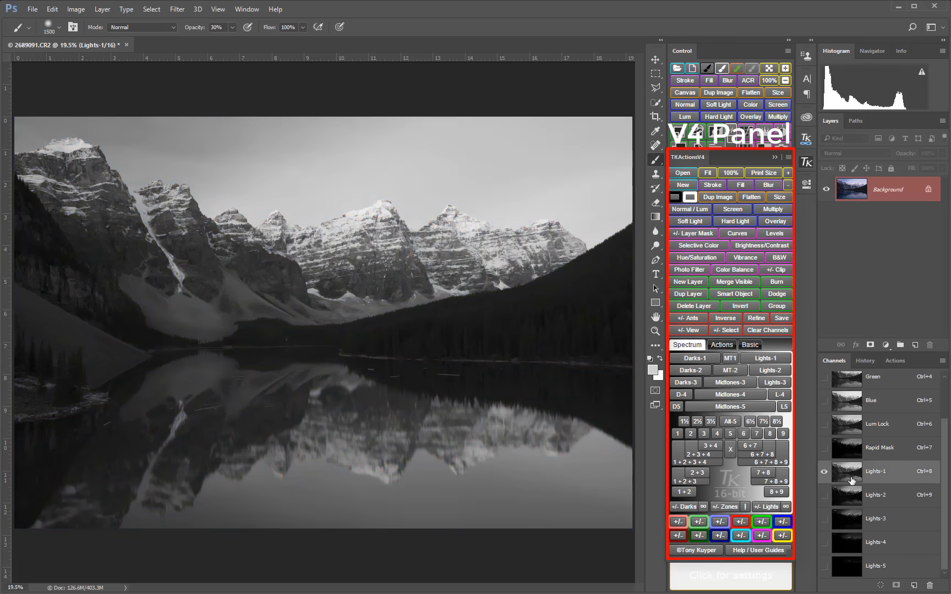
left_click(850, 498)
left_click(851, 519)
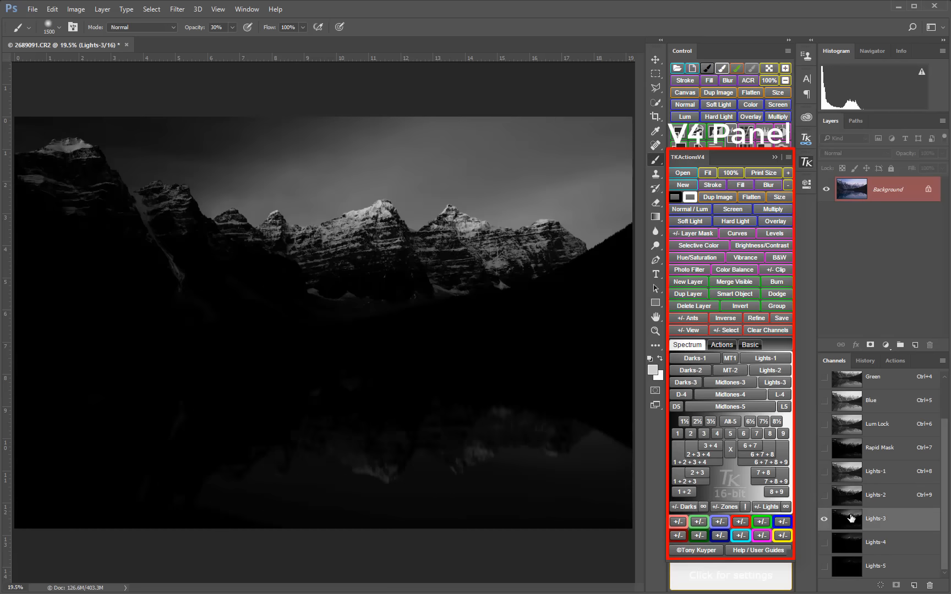
left_click(852, 541)
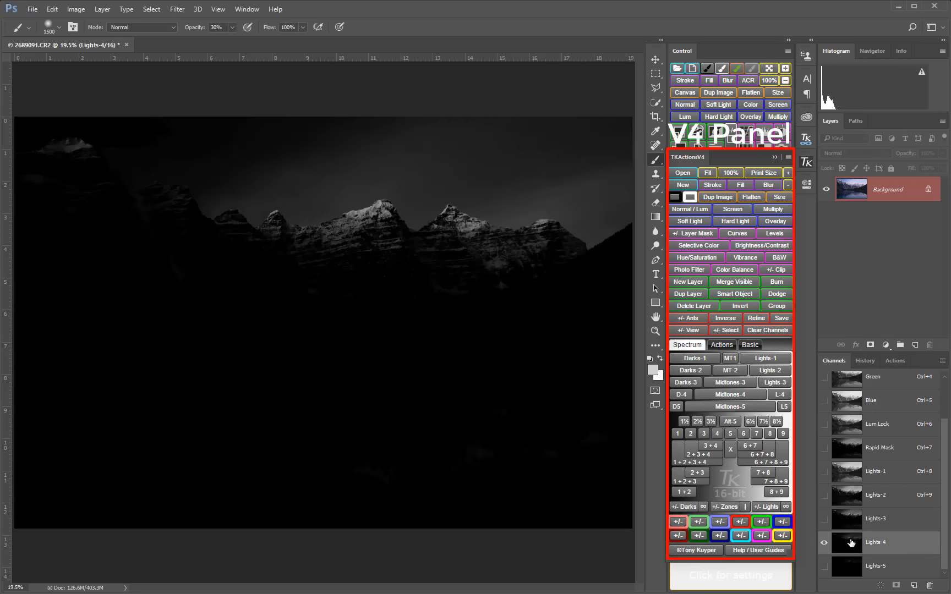
left_click(765, 505)
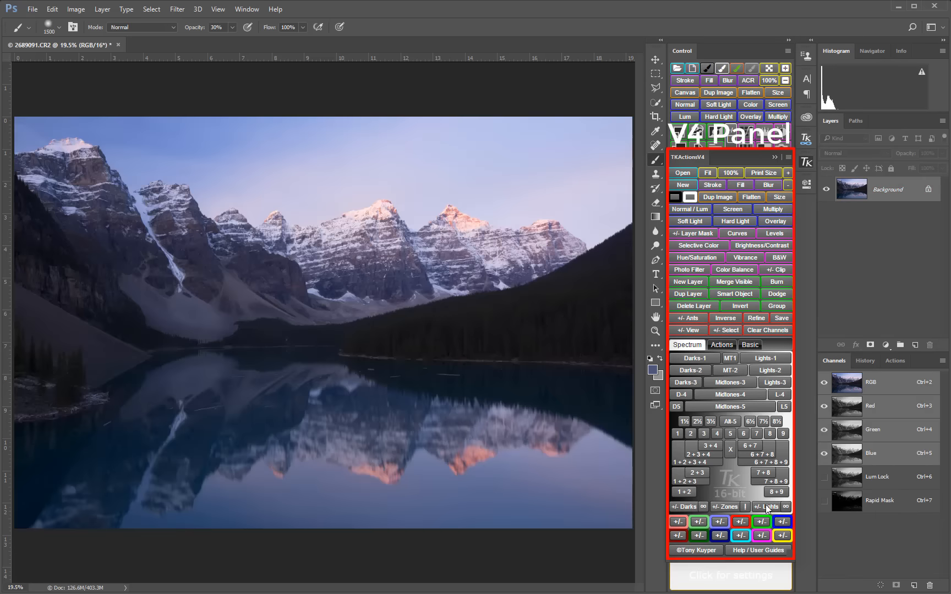
left_click(807, 161)
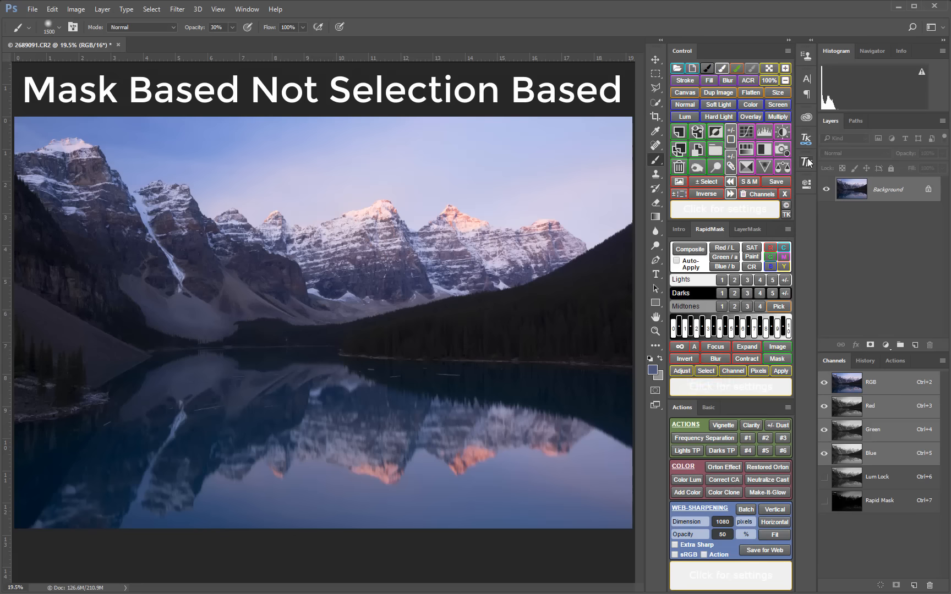
Create a Rapid Mask from the composite and cycle it through the Lights-1 to Lights-5 masks
left_click(690, 249)
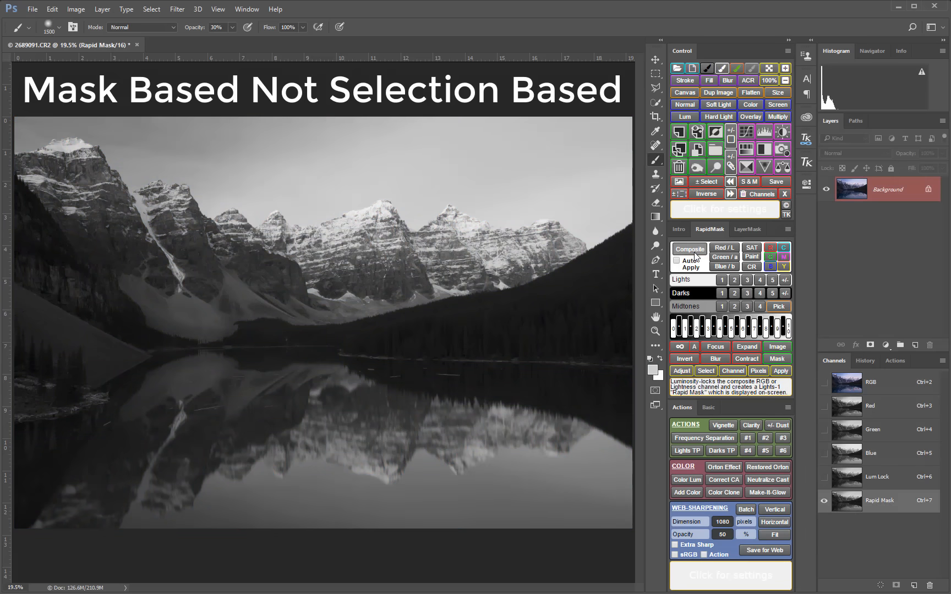
left_click(721, 281)
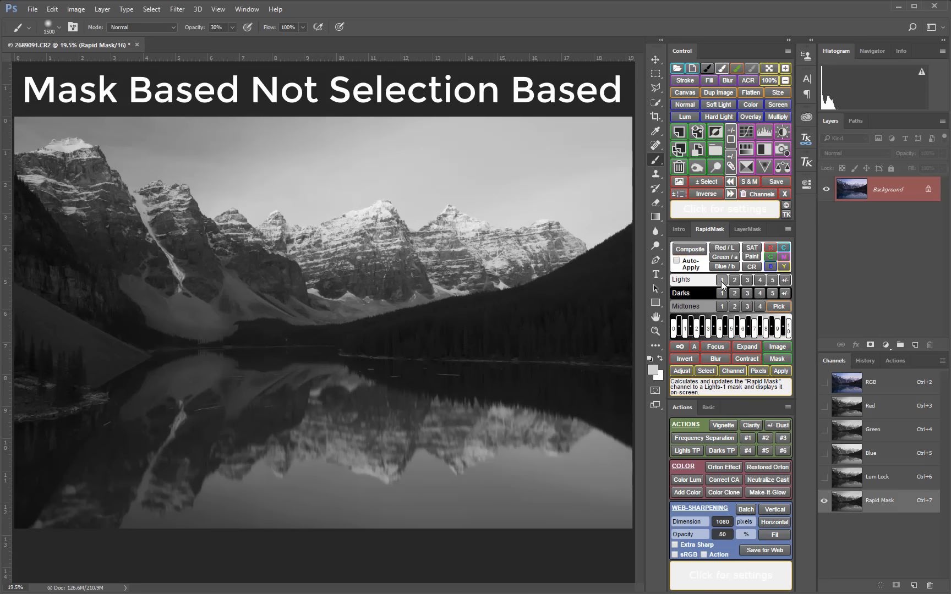
left_click(735, 279)
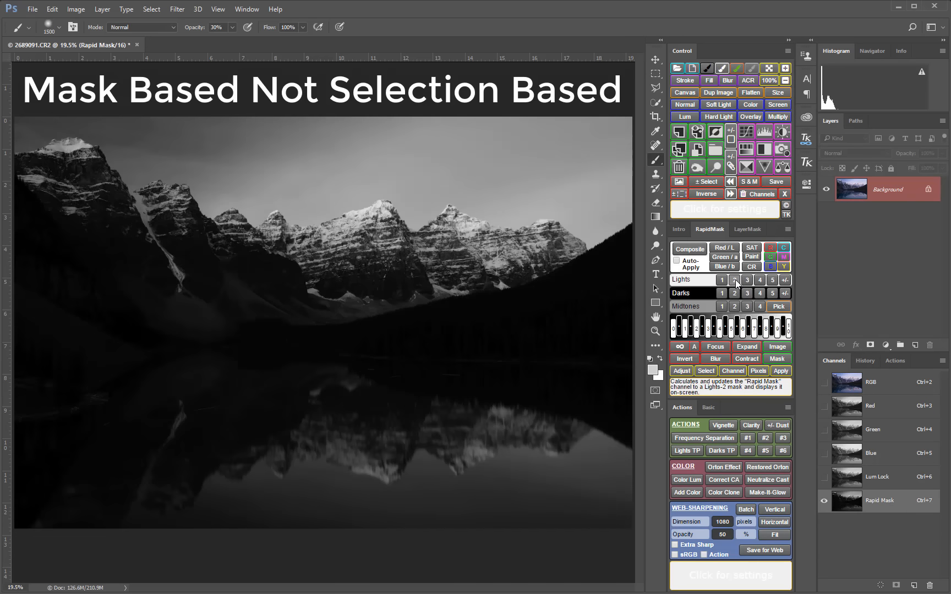
left_click(746, 281)
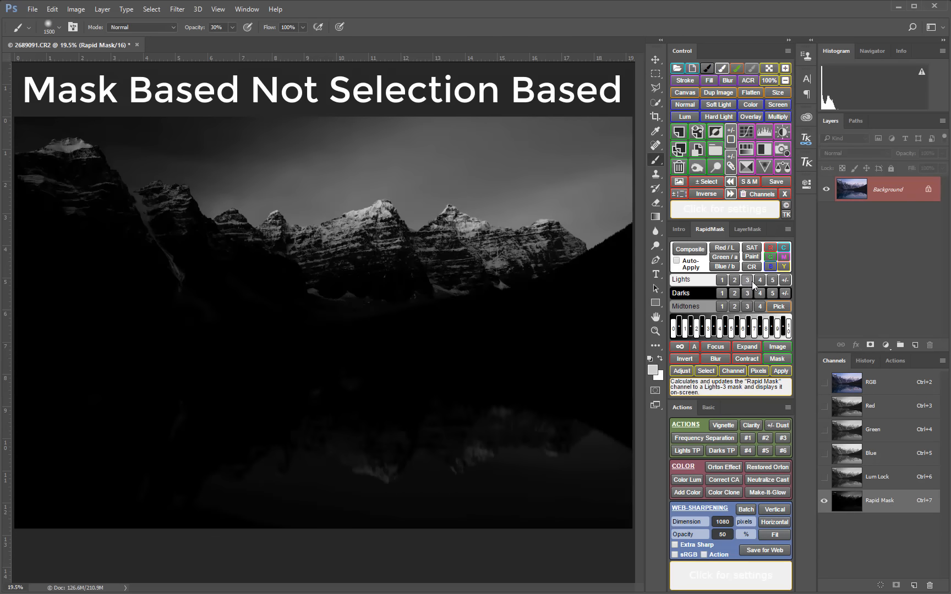
left_click(774, 280)
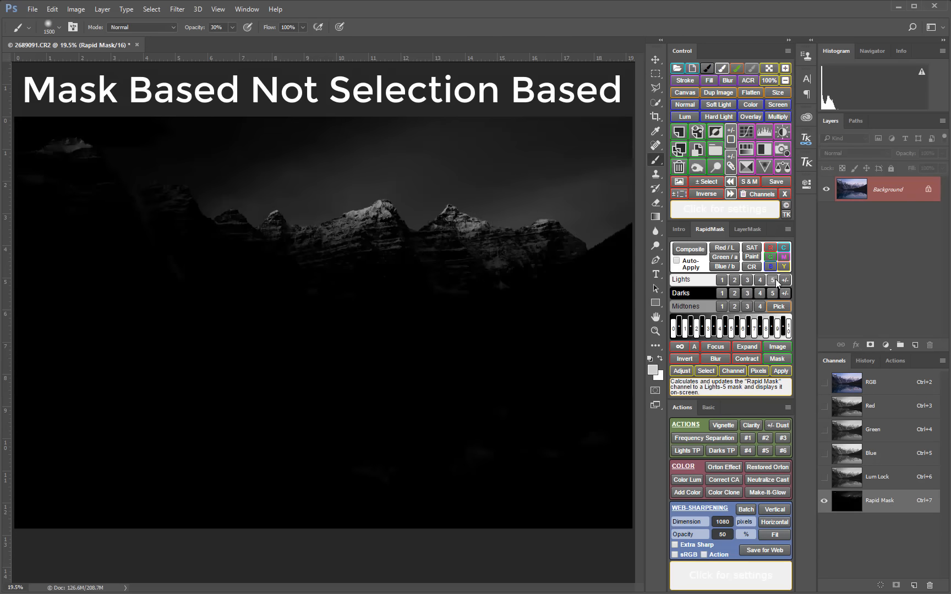
left_click(777, 279)
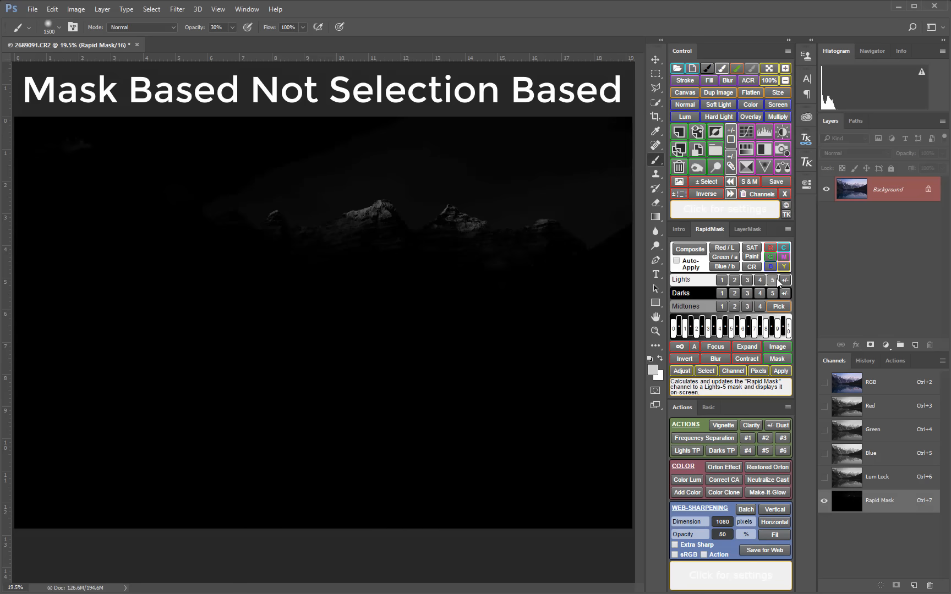
Set the Rapid Mask to Lights-1 and increase its contrast with Focus and a Levels midtone value of 0.75
left_click(721, 282)
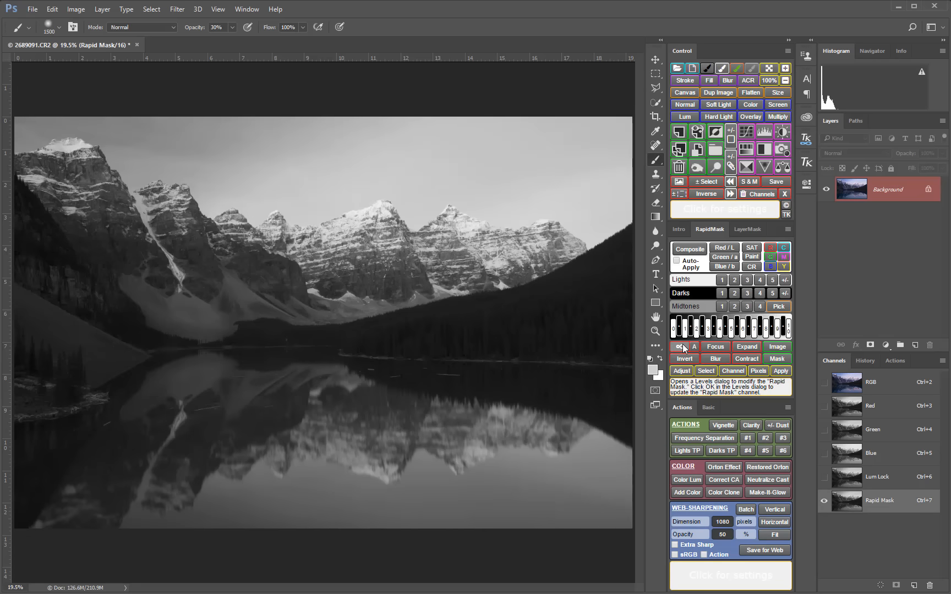
left_click(718, 346)
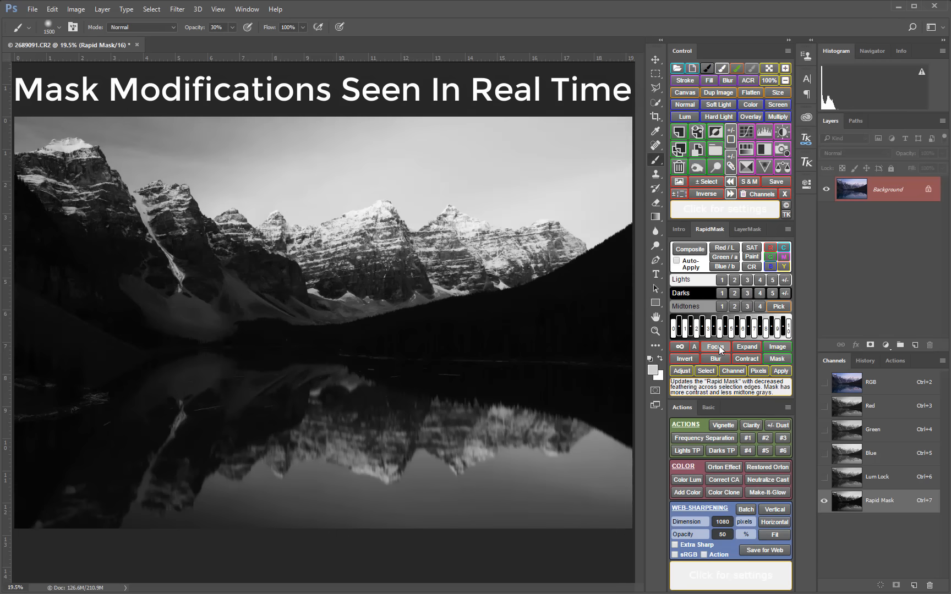
left_click(681, 347)
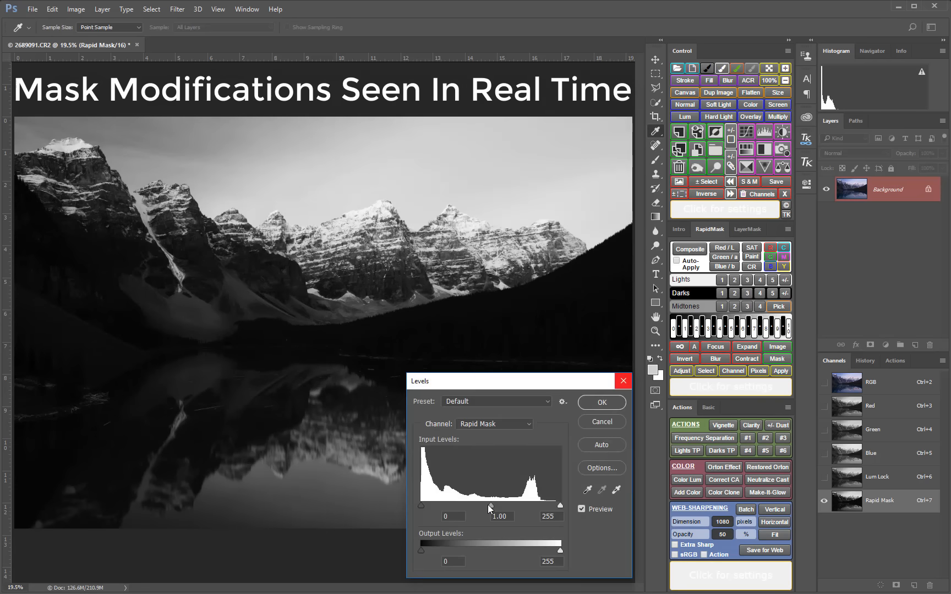
left_click_drag(490, 504, 503, 503)
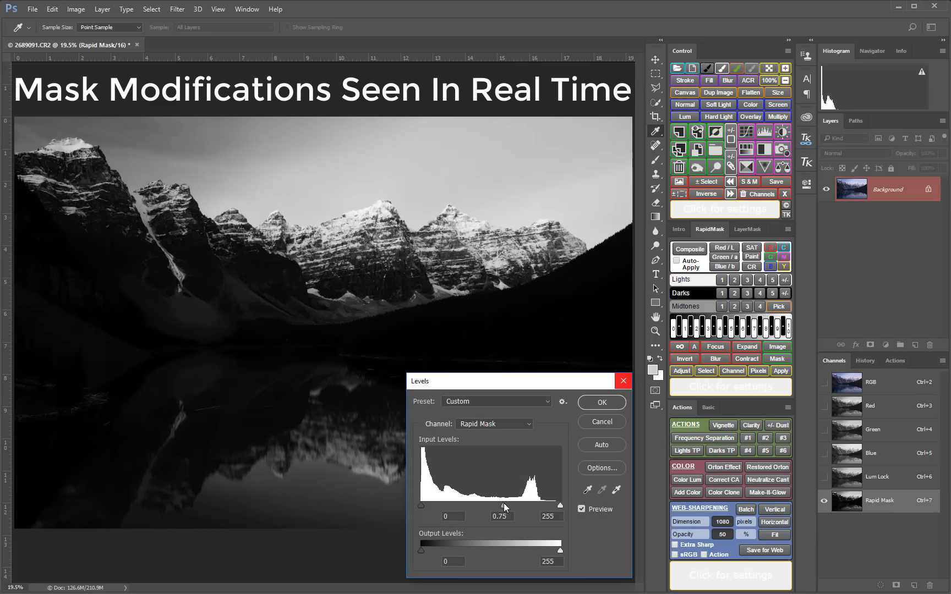
left_click(602, 403)
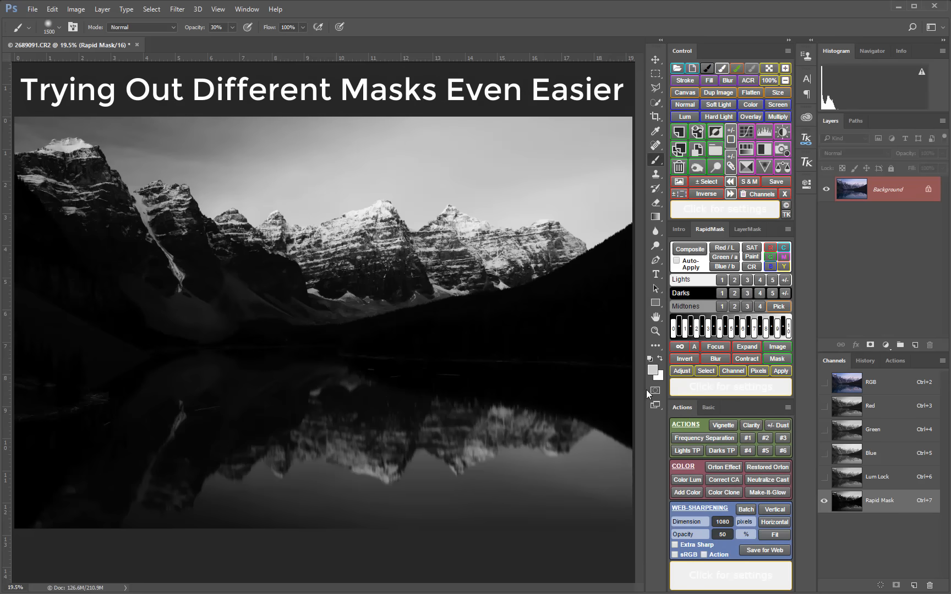
Add a Curves adjustment layer masked by the Rapid Mask, darken it with an upper point at input 203, output 167, and compare before and after
left_click(680, 372)
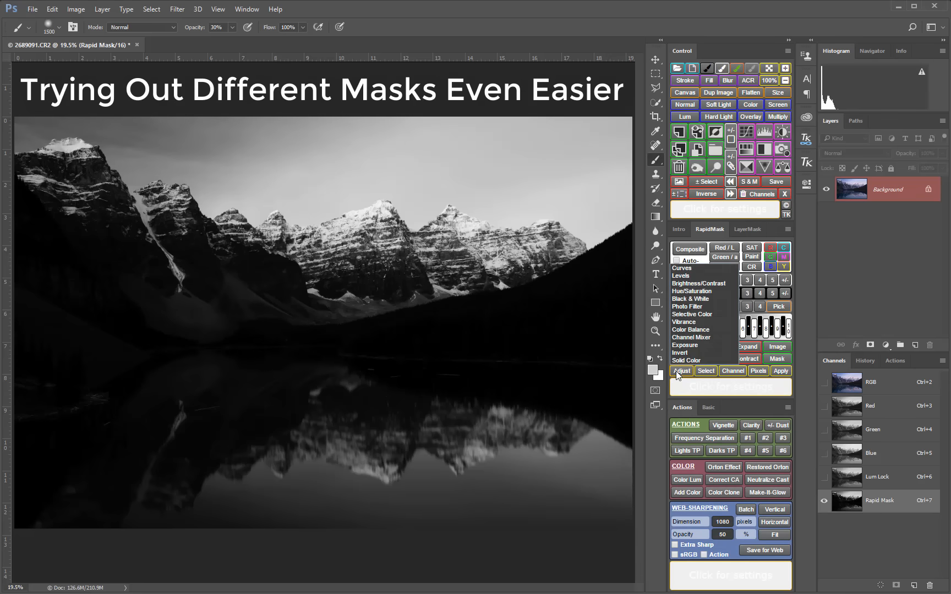
left_click(685, 268)
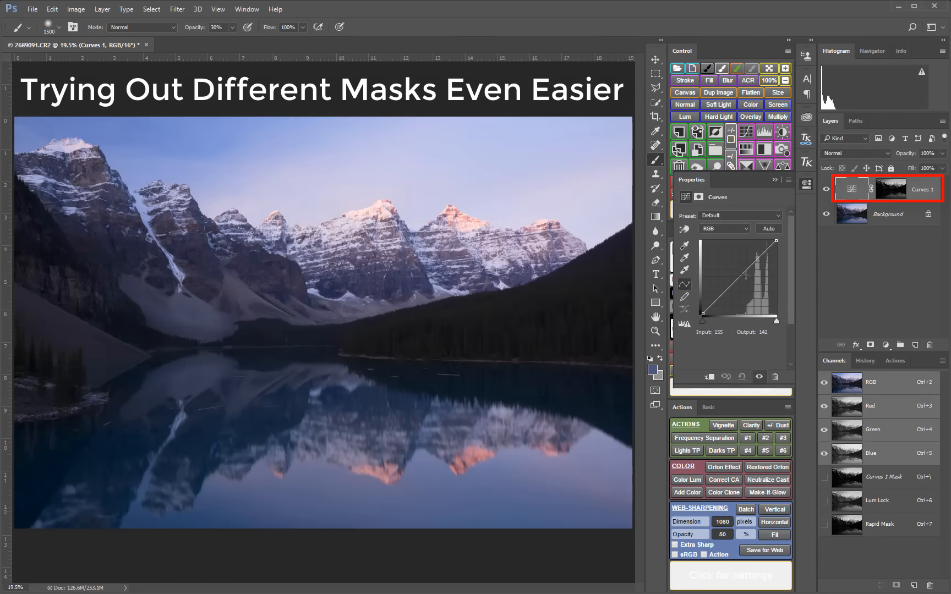
left_click_drag(736, 280, 738, 305)
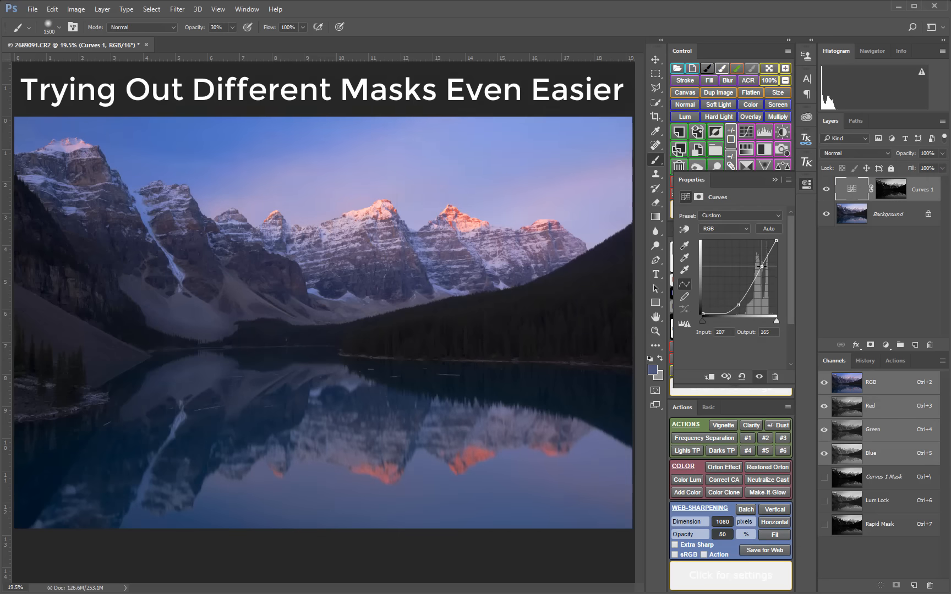
left_click(761, 266)
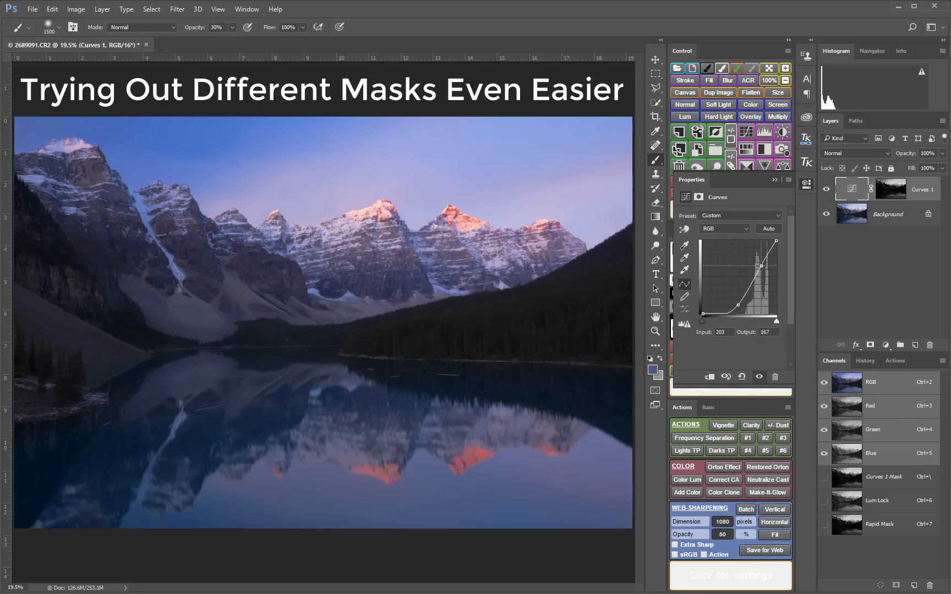
left_click(826, 190)
left_click(827, 191)
left_click(806, 186)
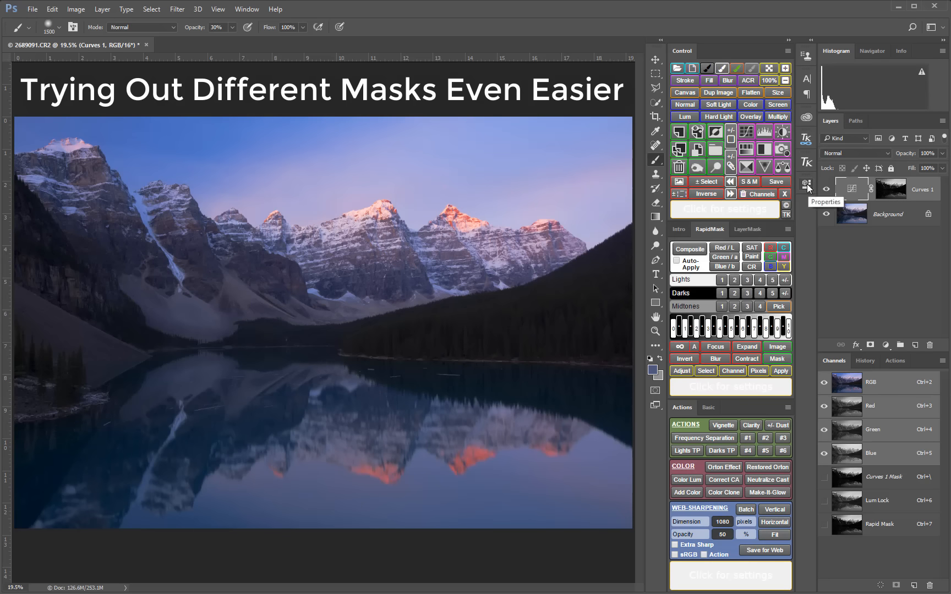
Replace the Curves 1 layer mask with a Lights-1 Rapid Mask, and then with a Lights-2 Rapid Mask
left_click(722, 281)
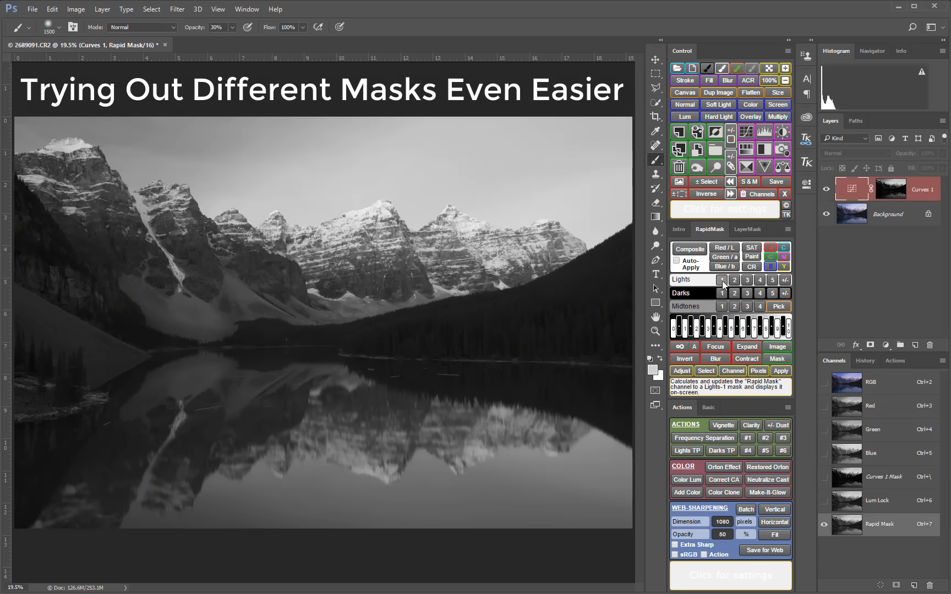
left_click(782, 371)
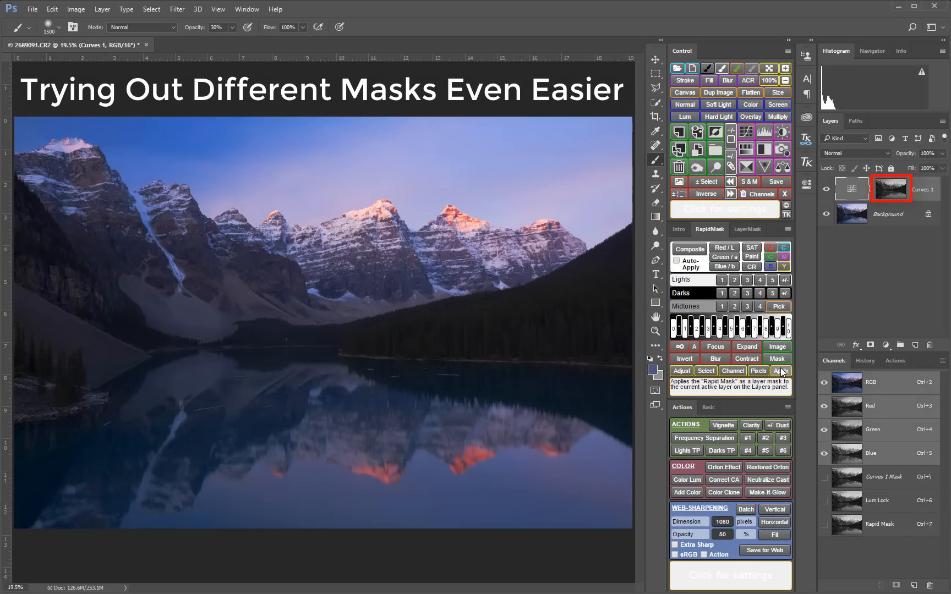
left_click(735, 281)
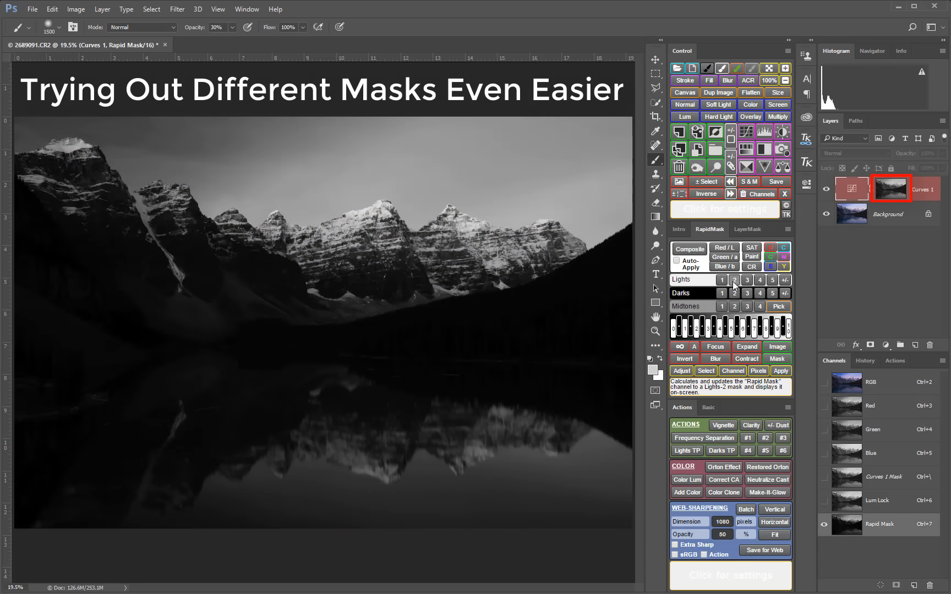
left_click(781, 372)
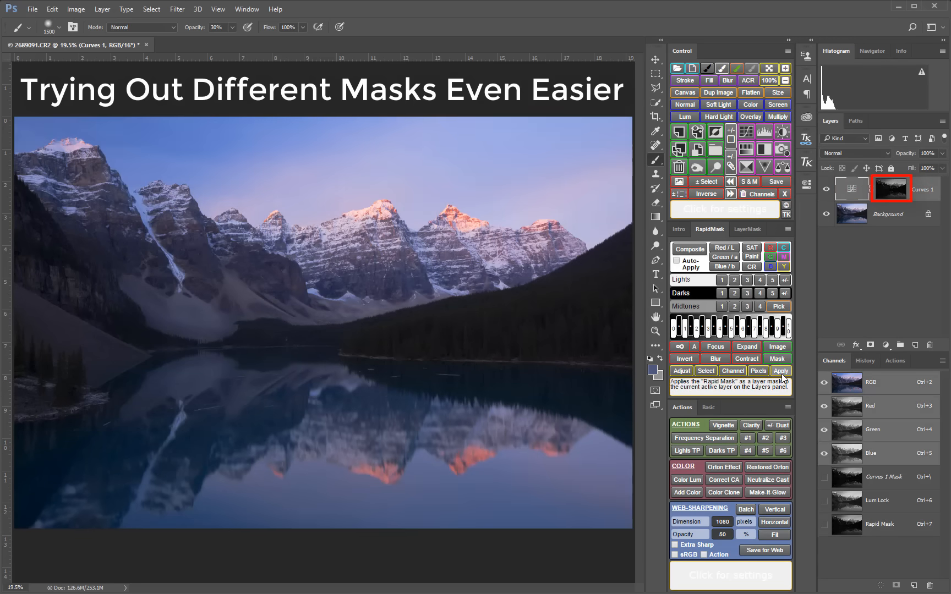
Compare the Lights-1 and Lights-2 versions of the Curves layer mask through the history states, ending on the applied Lights-2 mask
left_click(863, 362)
left_click(881, 560)
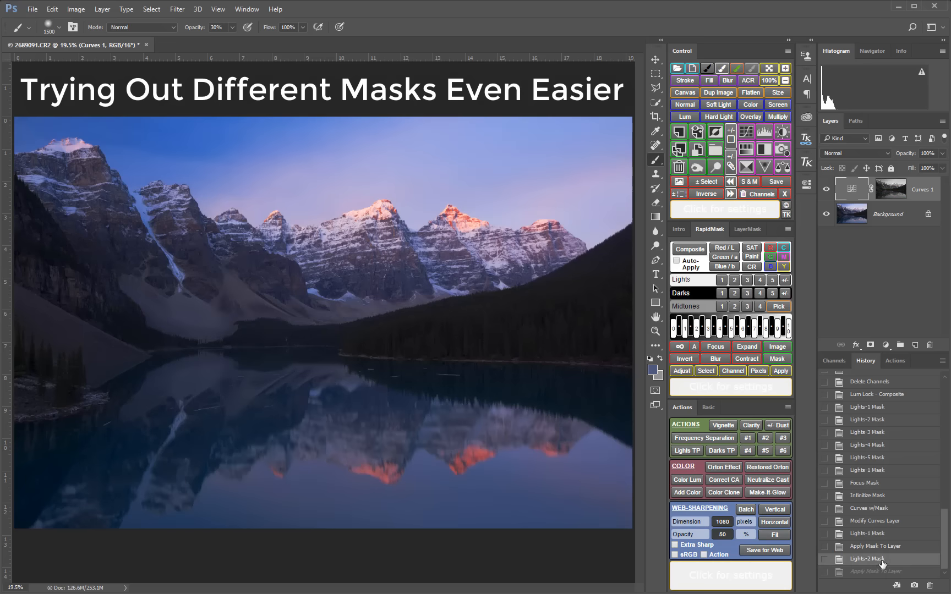
left_click(879, 547)
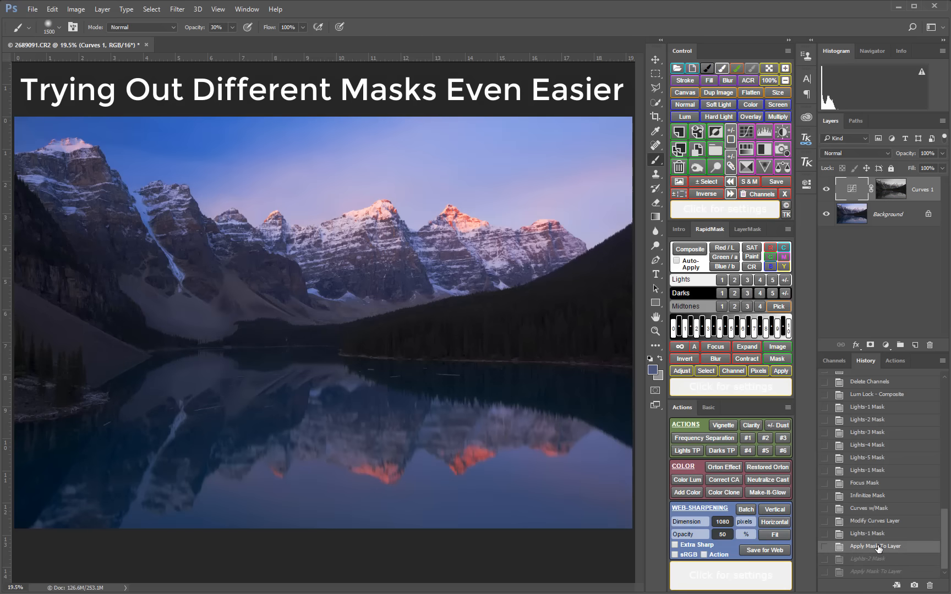
left_click(873, 561)
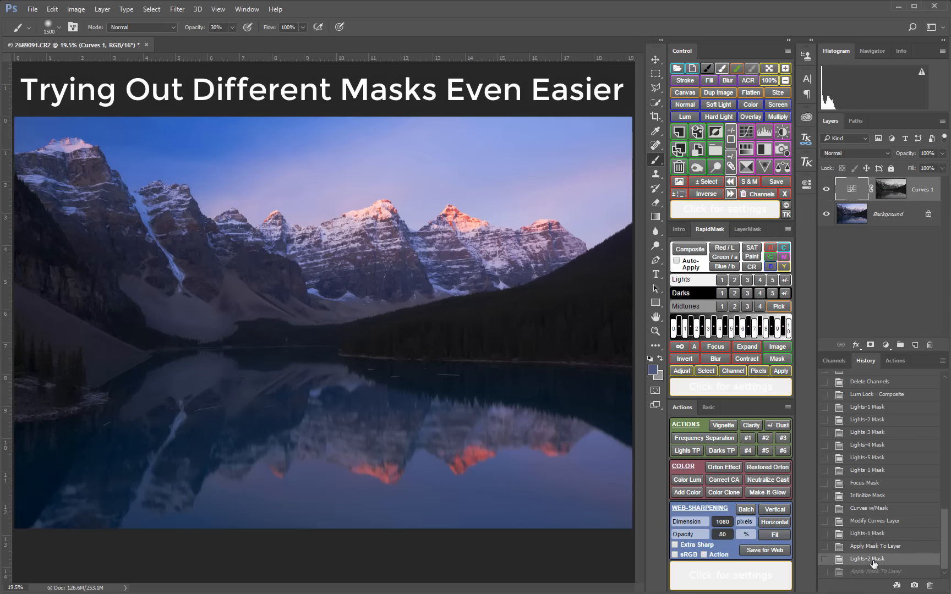
left_click(873, 573)
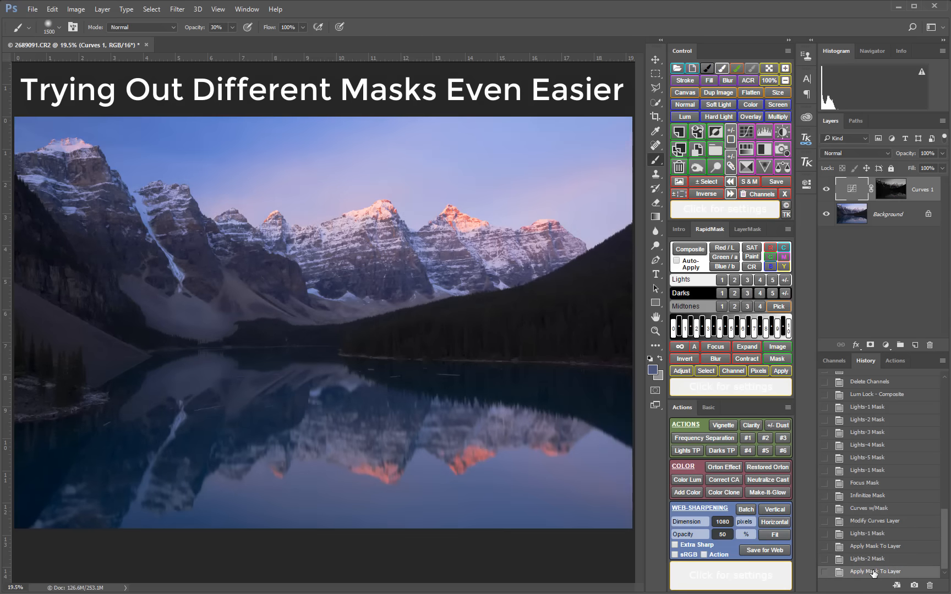
left_click(832, 361)
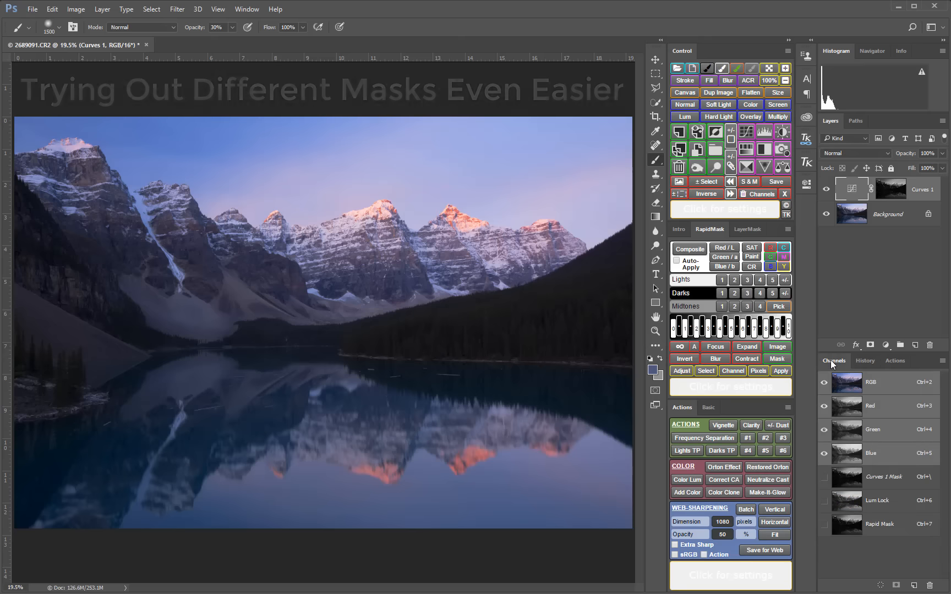
Display the Lights-1 Rapid Mask and briefly view the zone options in the TKActionsV4 panel
left_click(727, 279)
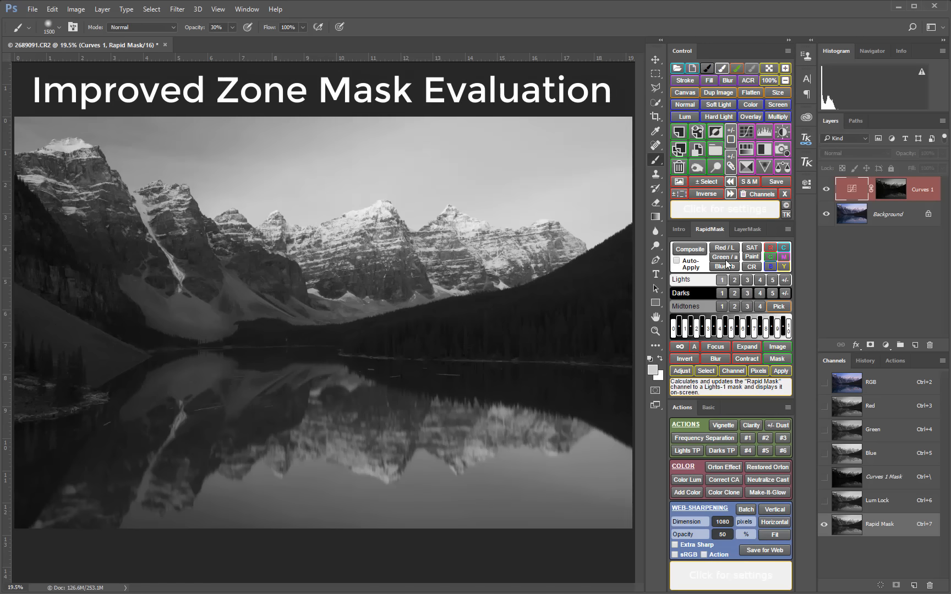
left_click(806, 163)
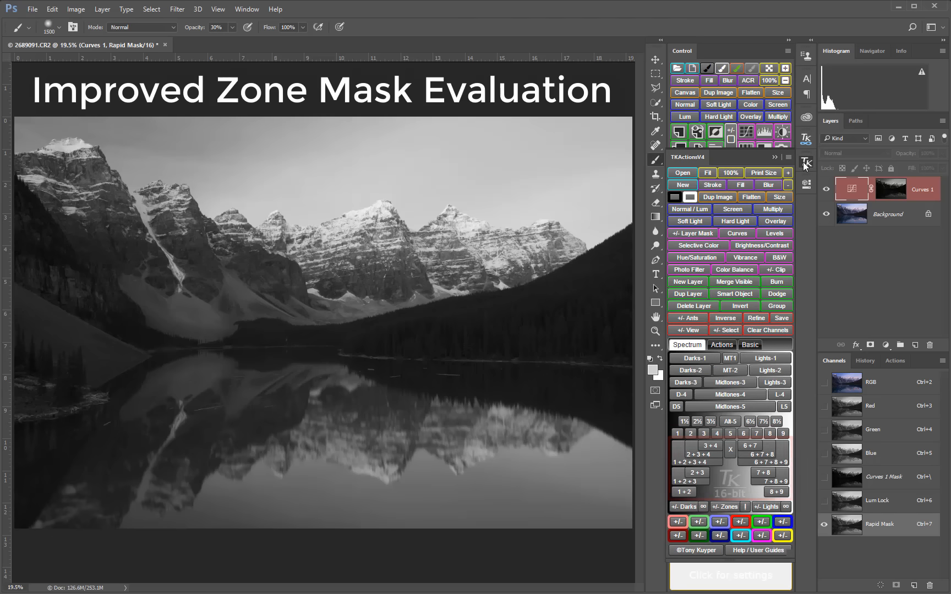
left_click(805, 162)
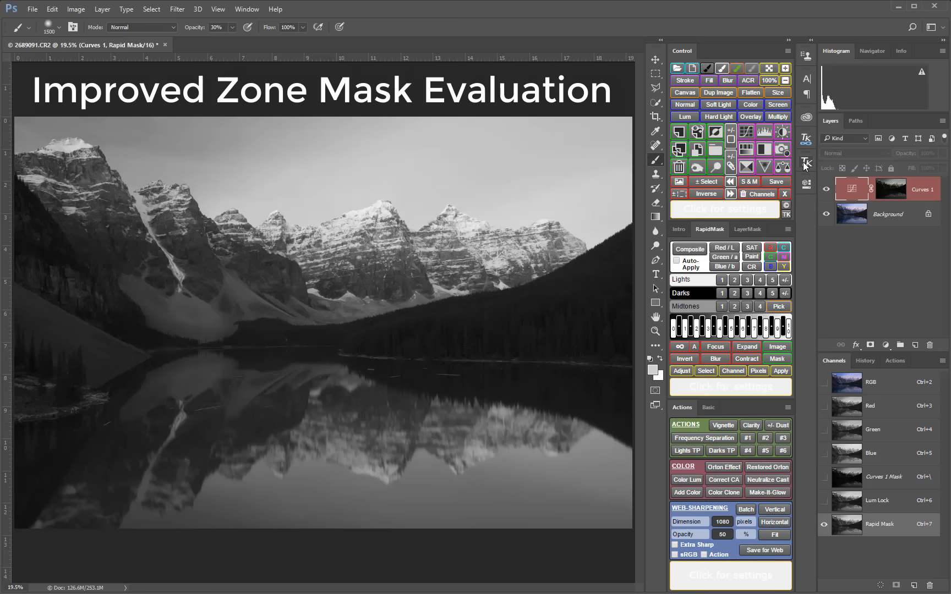
Preview the Zone 1/2, 1, 2, 3, 3-1/2 and 4 versions of the Rapid Mask, ending on Zone 4
left_click(680, 334)
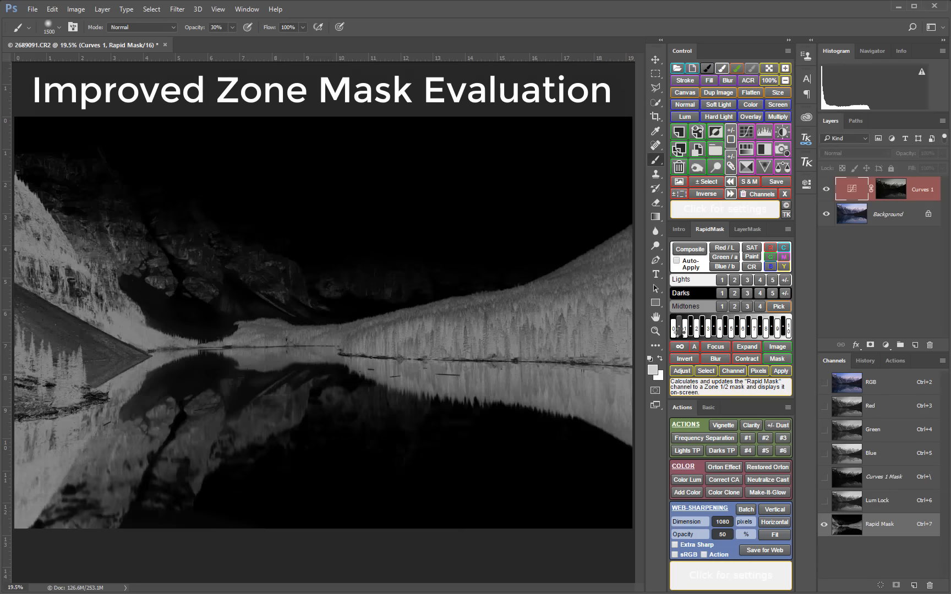
left_click(690, 329)
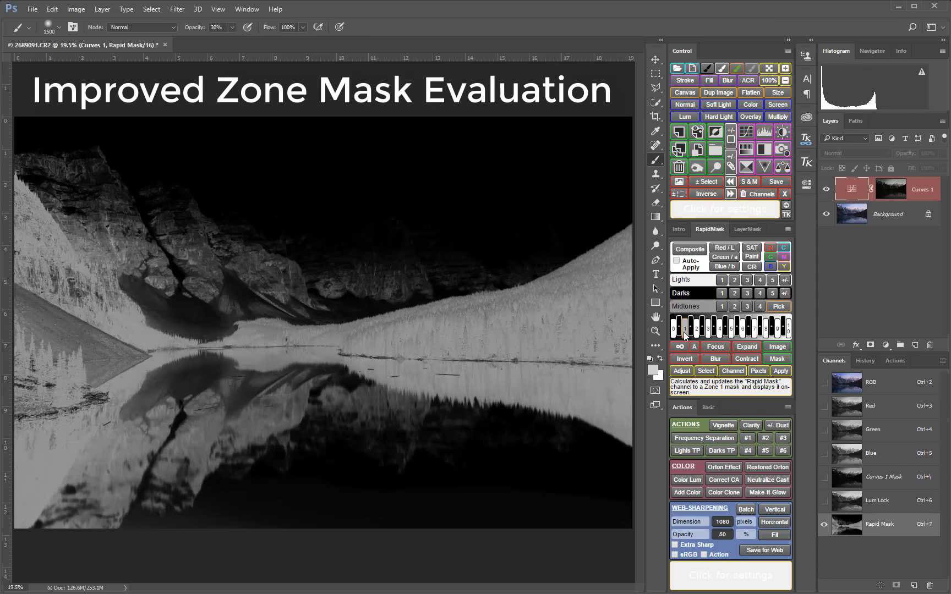
left_click(696, 332)
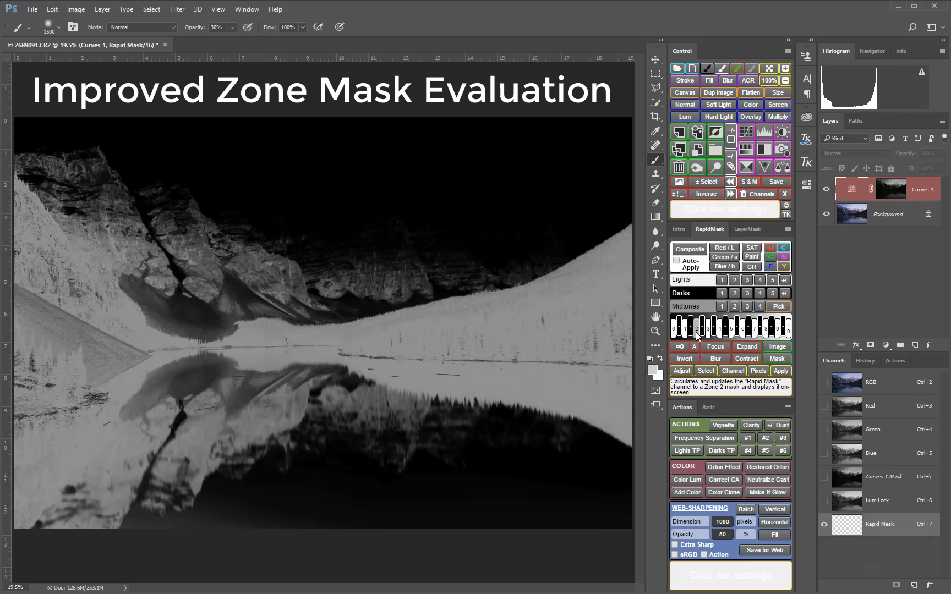
left_click(707, 332)
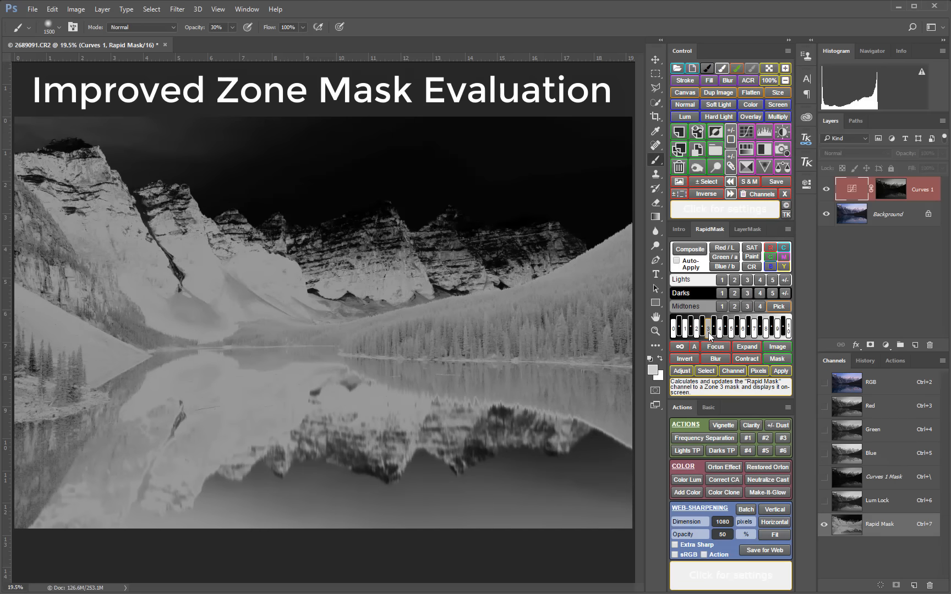
left_click(713, 331)
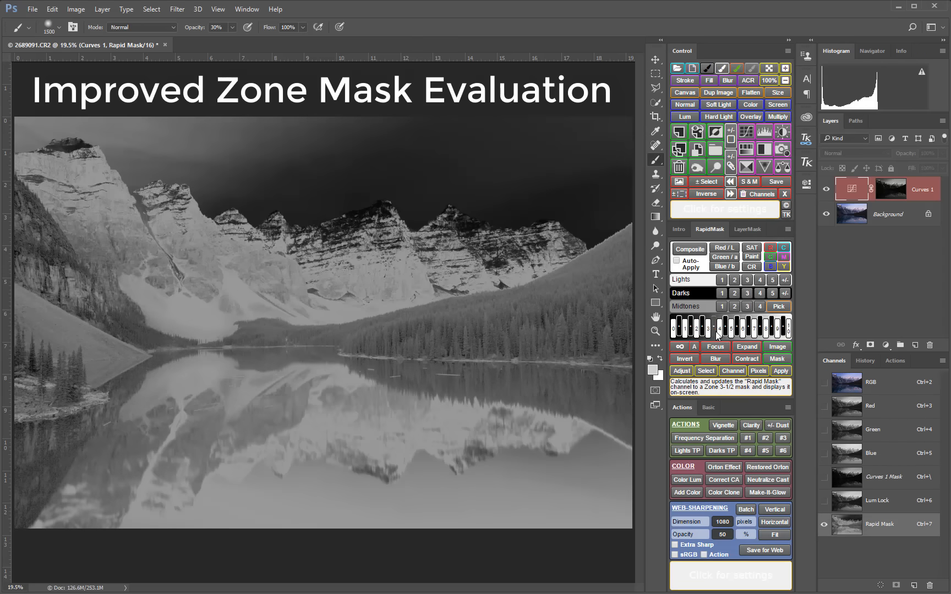
left_click(719, 331)
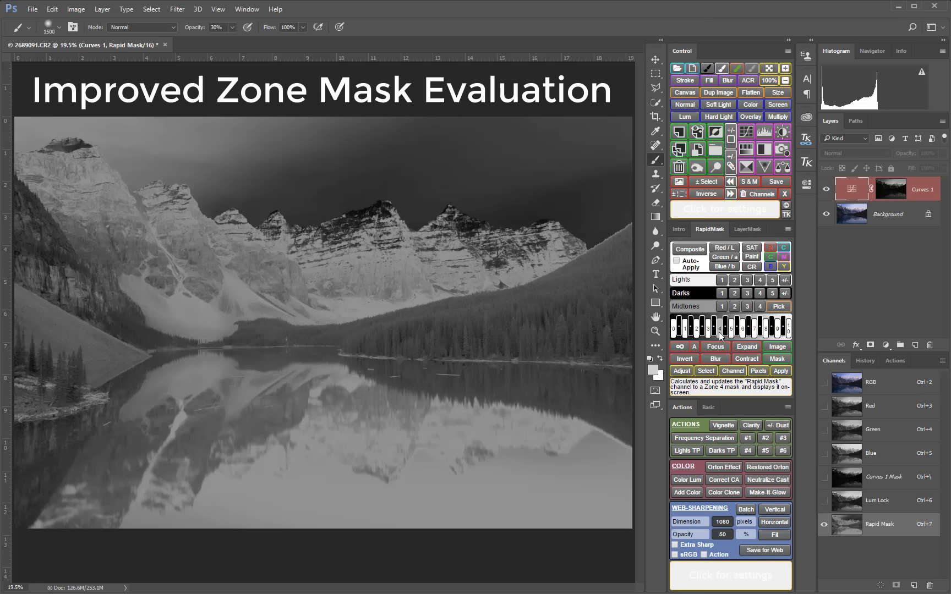
Expand the Zone 4 Rapid Mask and increase its contrast with Levels, using midtone 0.85, white point 220 and a raised black point
left_click(747, 347)
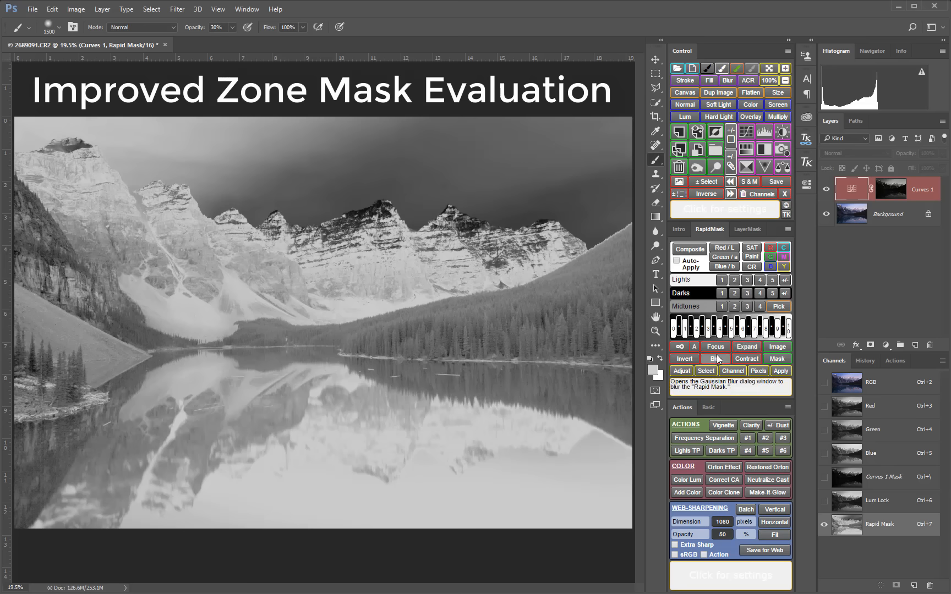
left_click(678, 347)
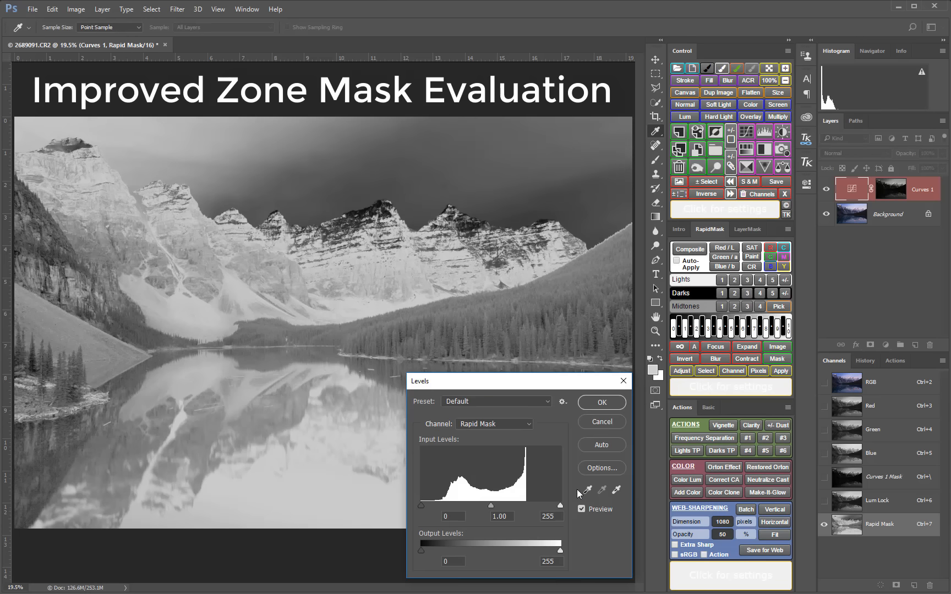
left_click_drag(491, 506, 498, 506)
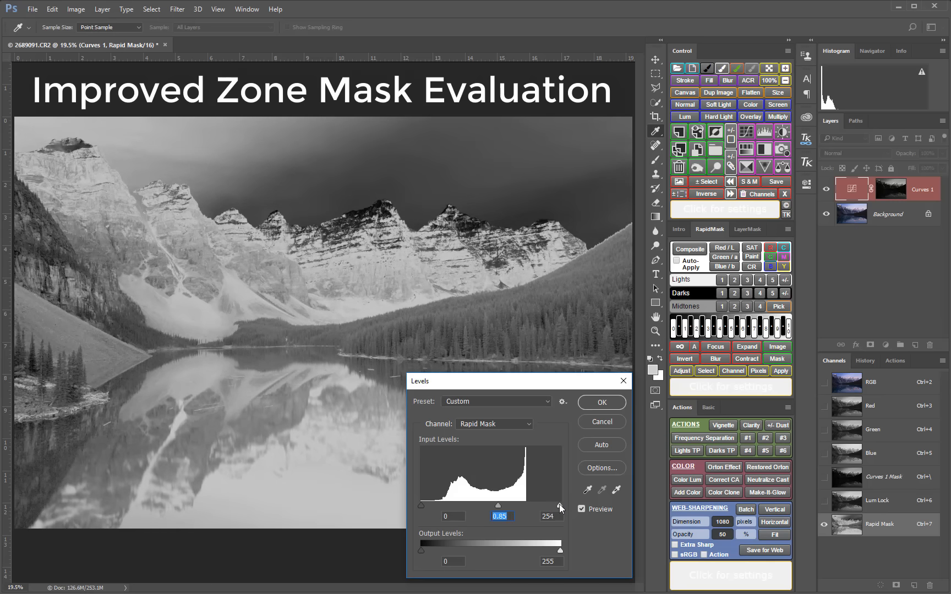
left_click_drag(560, 506, 541, 506)
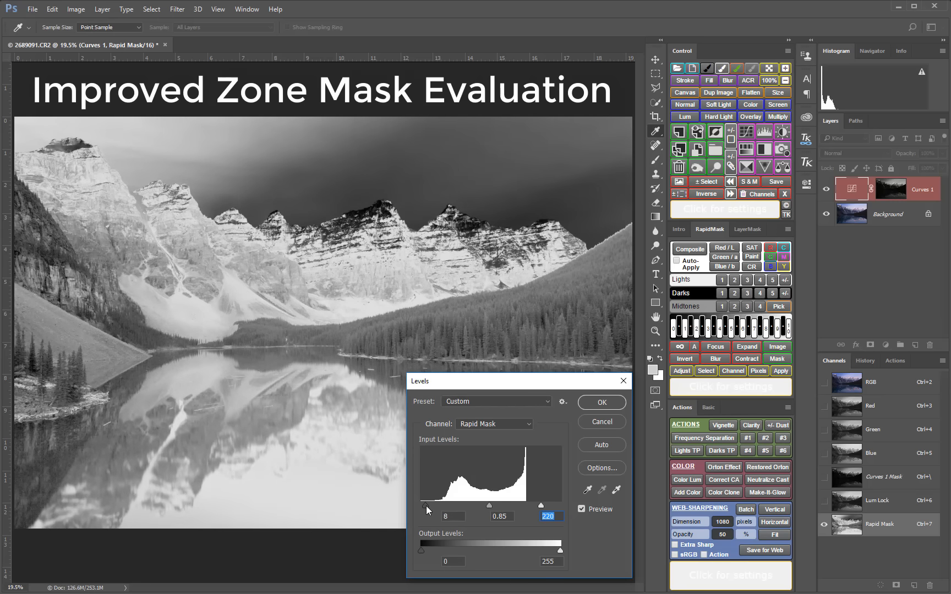
left_click_drag(421, 506, 432, 506)
left_click(622, 402)
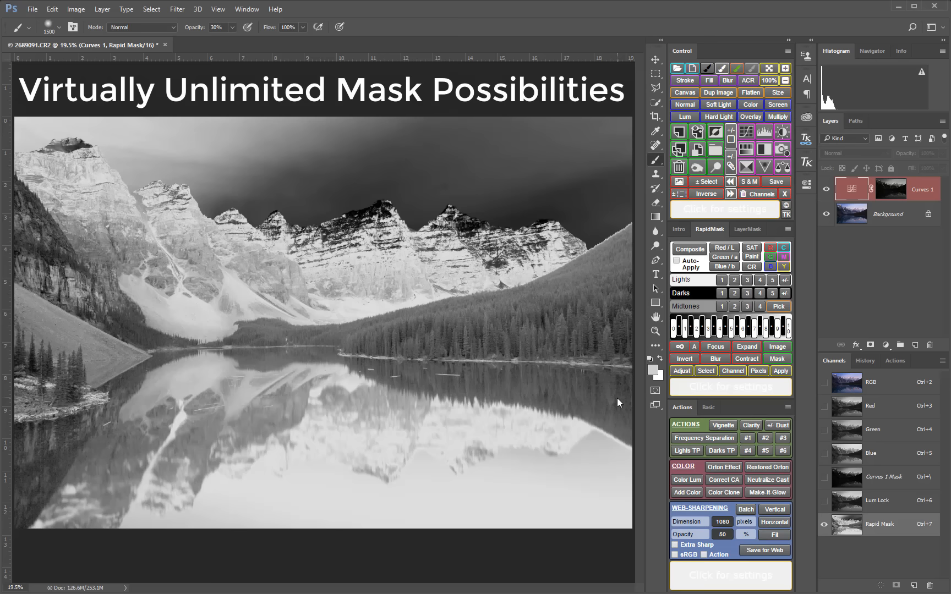
Create a Rapid Mask from the Blue channel, set it to Zone 7, expand it and normalize it with Auto Levels
left_click(721, 266)
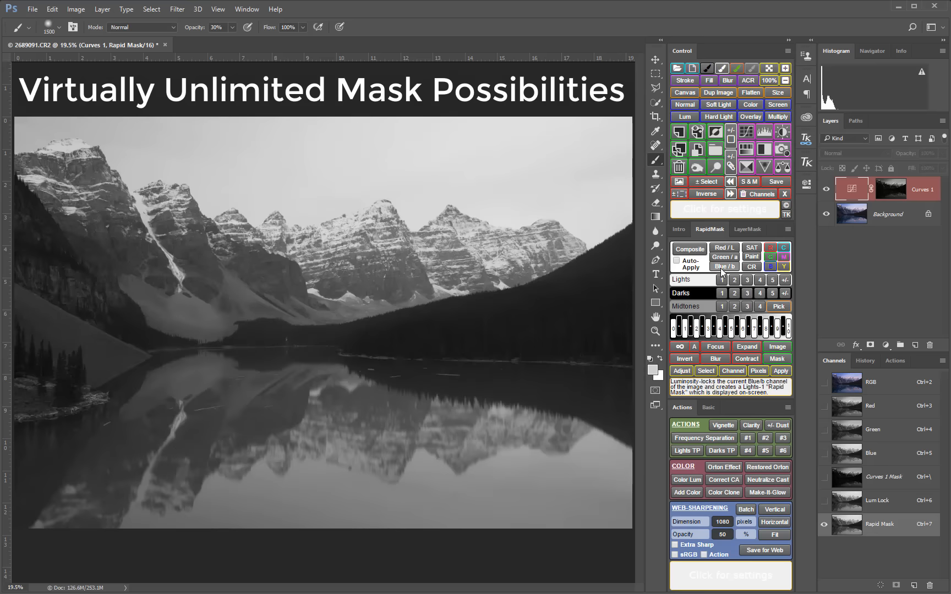
left_click(755, 332)
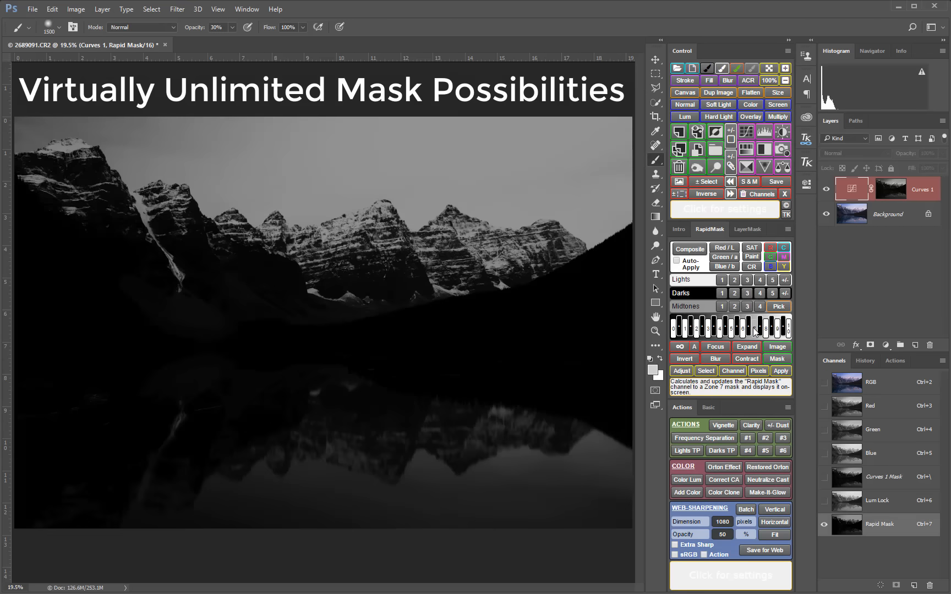
left_click(753, 348)
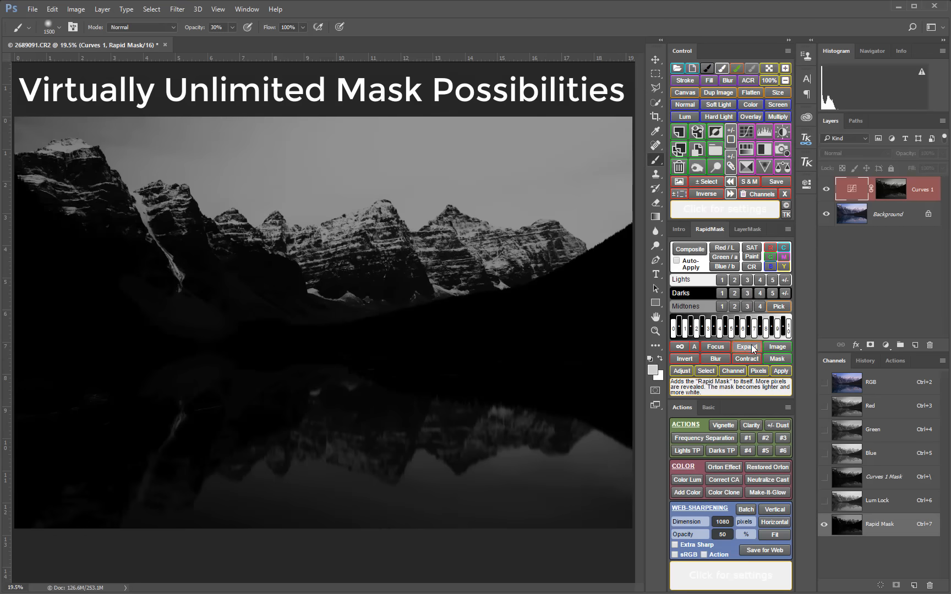
left_click(694, 347)
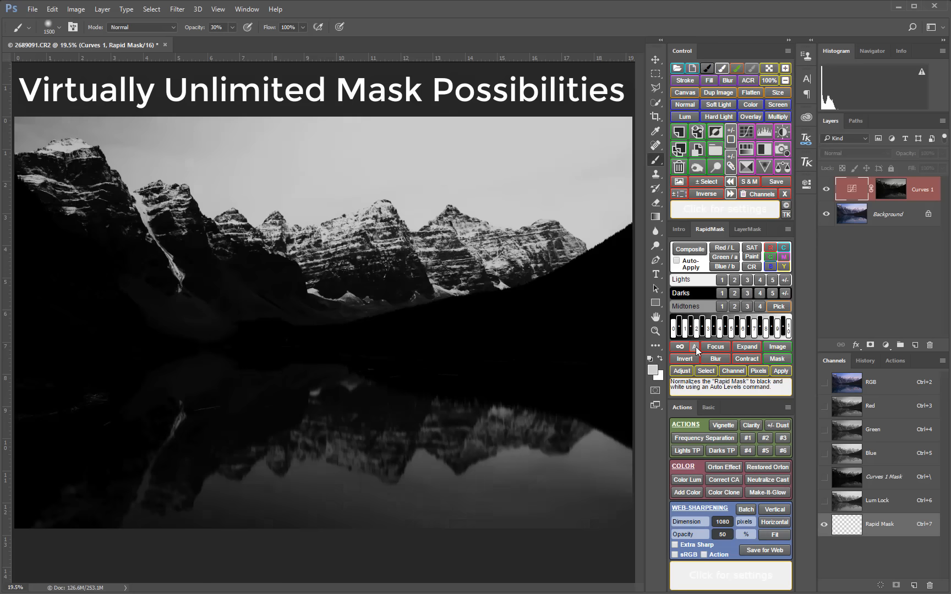
Add a Photo Filter adjustment layer masked by the Rapid Mask, using Warming Filter (85) at 61% density
left_click(681, 371)
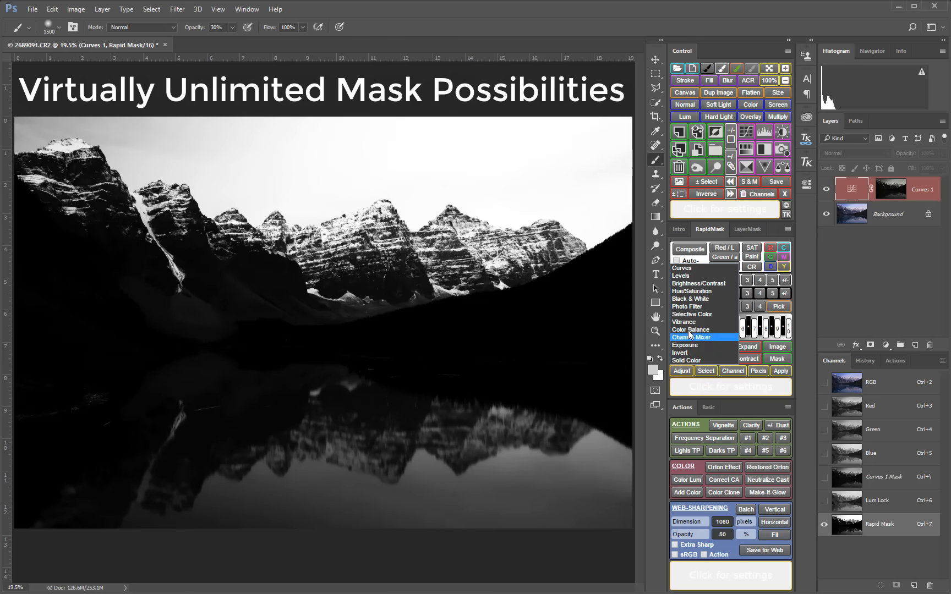
left_click(689, 306)
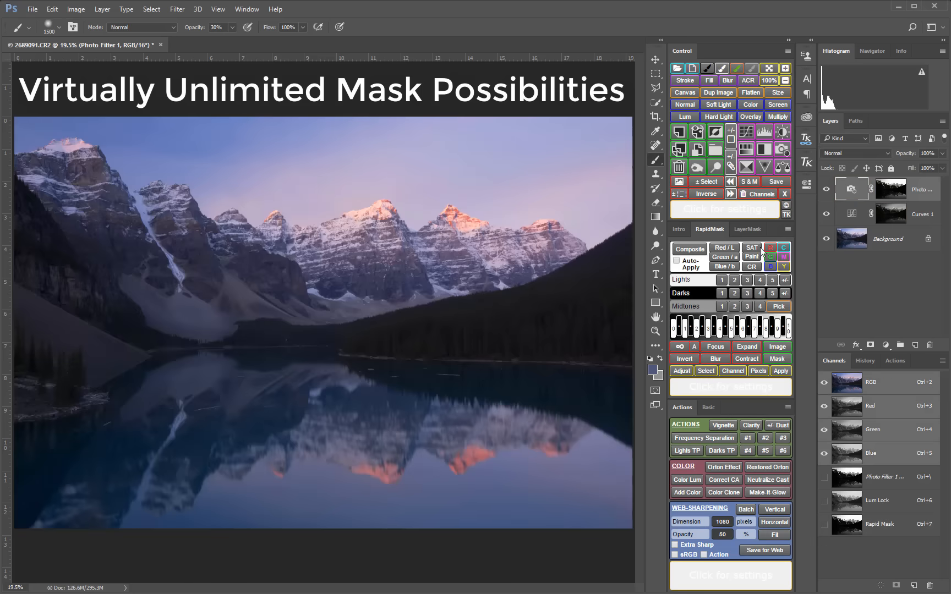
double_click(850, 190)
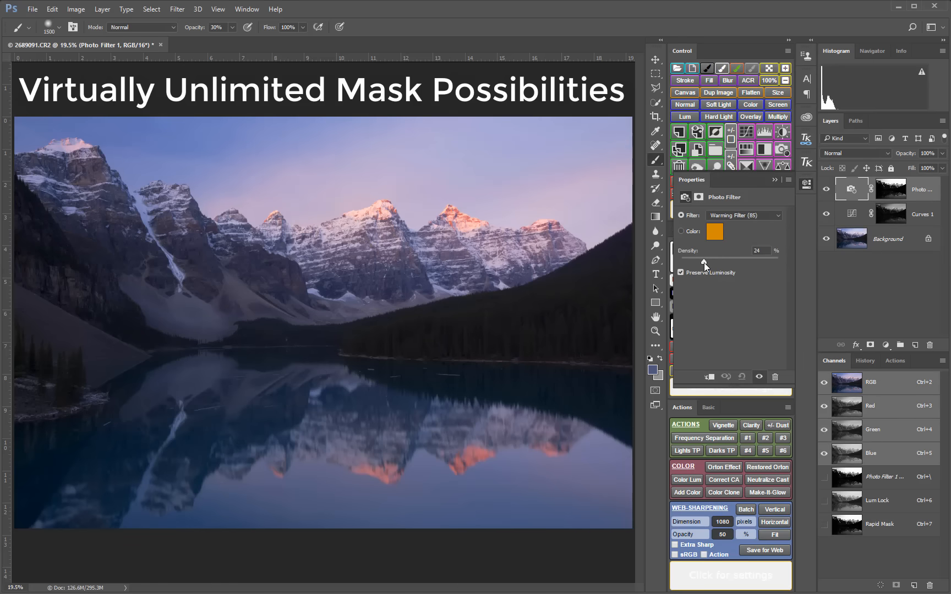
left_click_drag(703, 262, 740, 263)
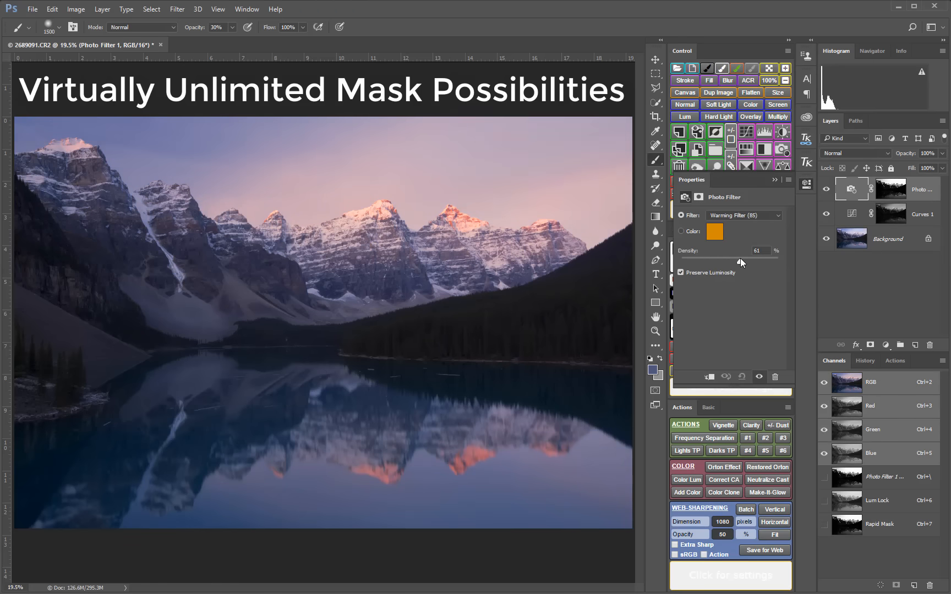
left_click(806, 184)
Load the Rapid Mask as a selection and duplicate the mask to a new channel without custom options, clearing the selection at the end
left_click(704, 375)
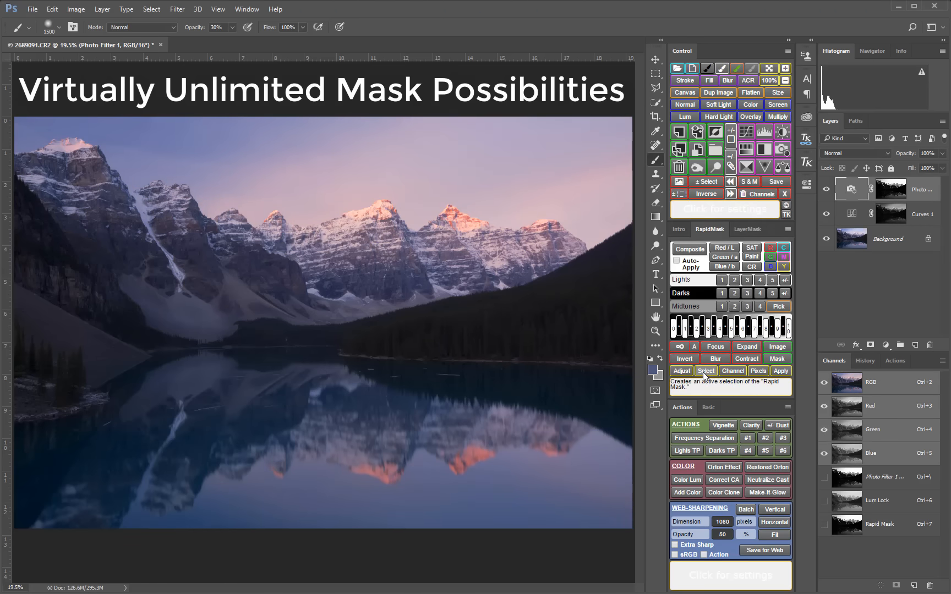
left_click(734, 372)
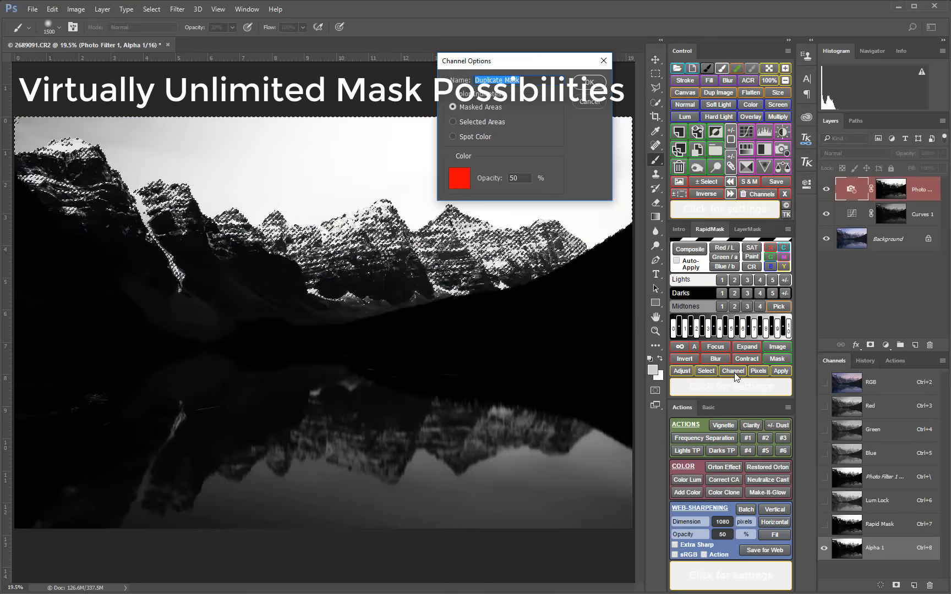
left_click(593, 103)
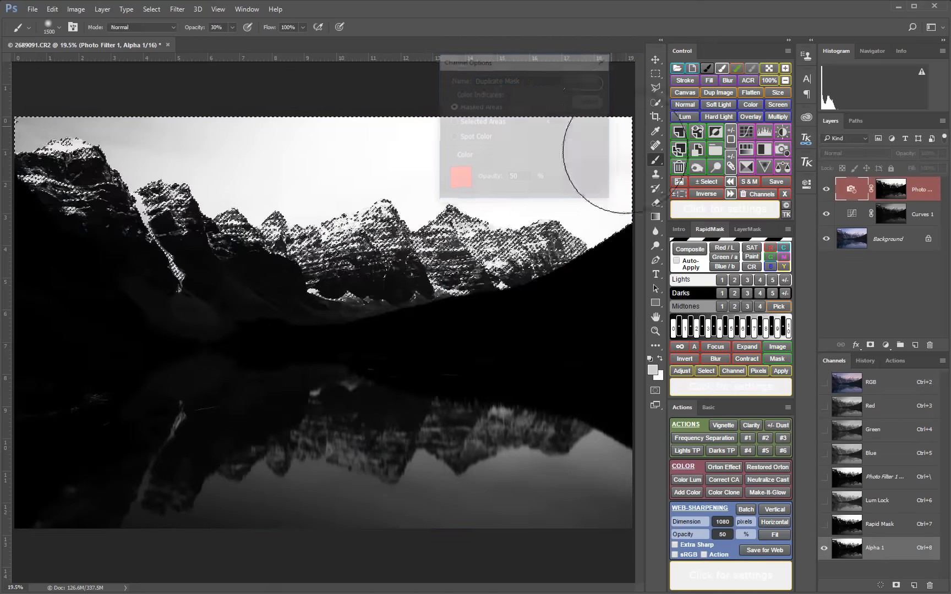
left_click(708, 182)
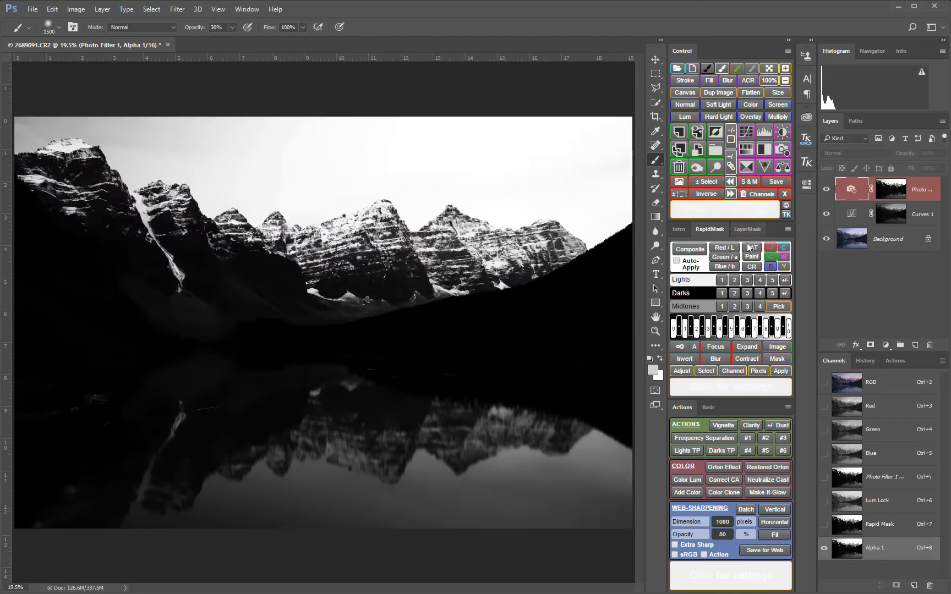
Create a Lights-1 Rapid Mask and brighten it with a Levels midtone of 1.33
left_click(721, 280)
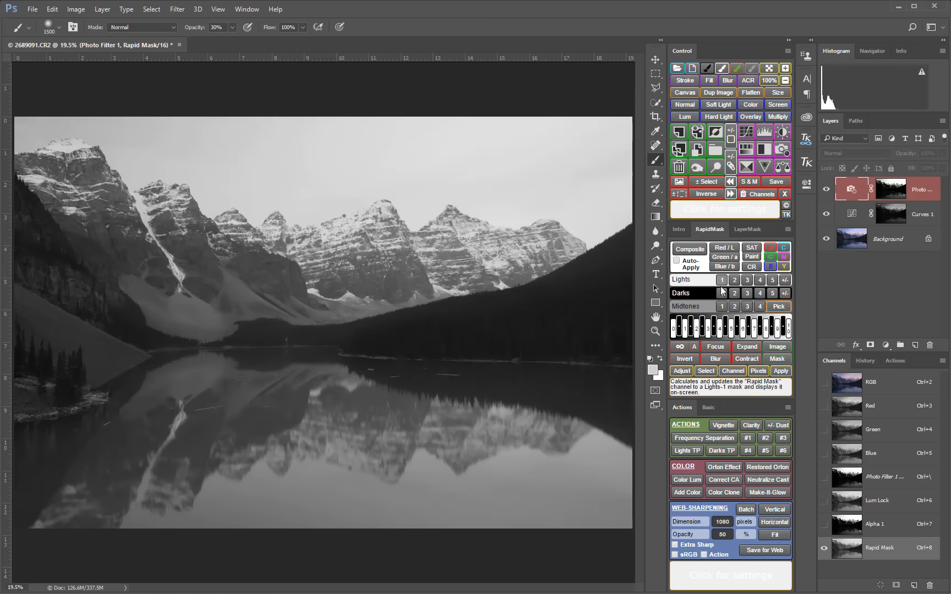
left_click(721, 359)
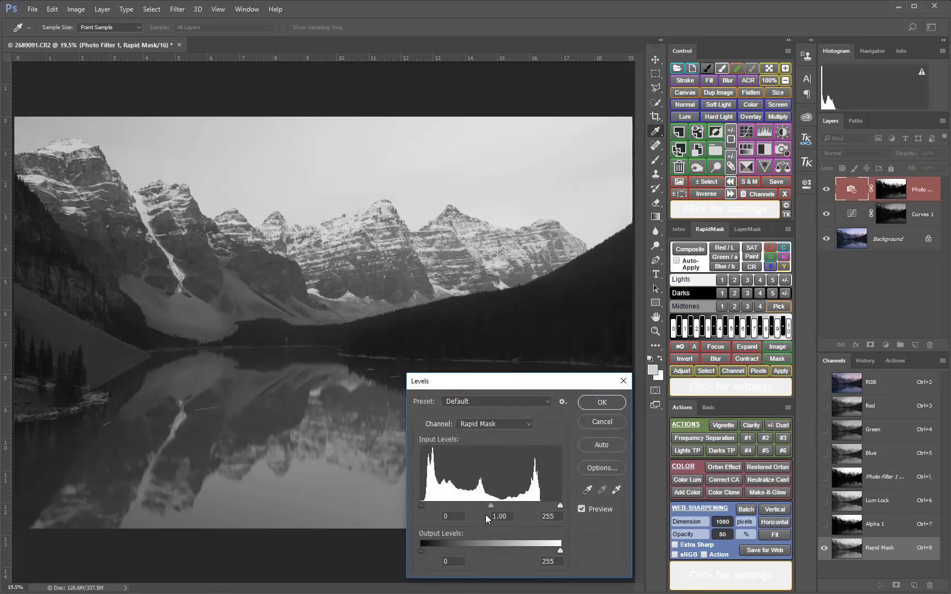
left_click_drag(492, 505, 476, 508)
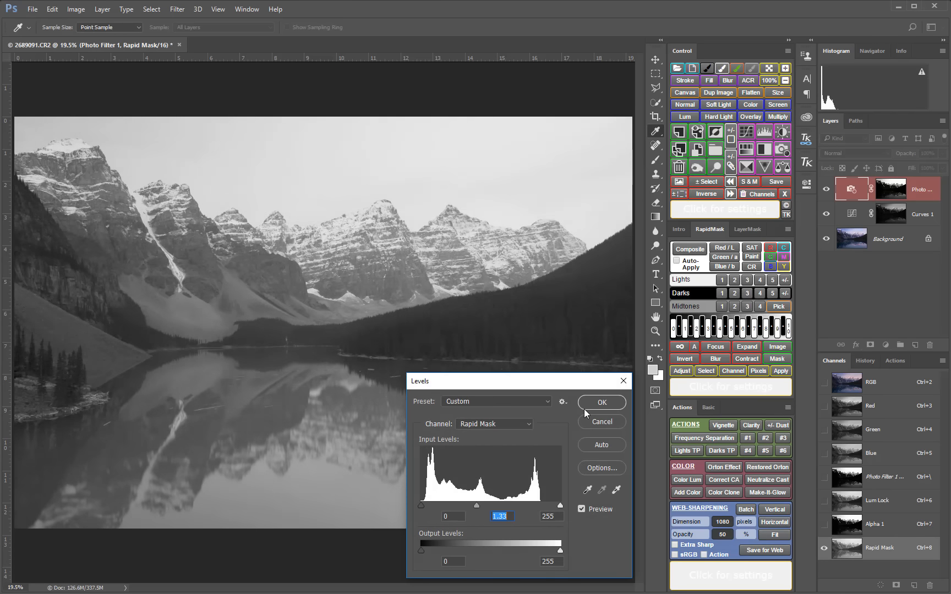
left_click(601, 403)
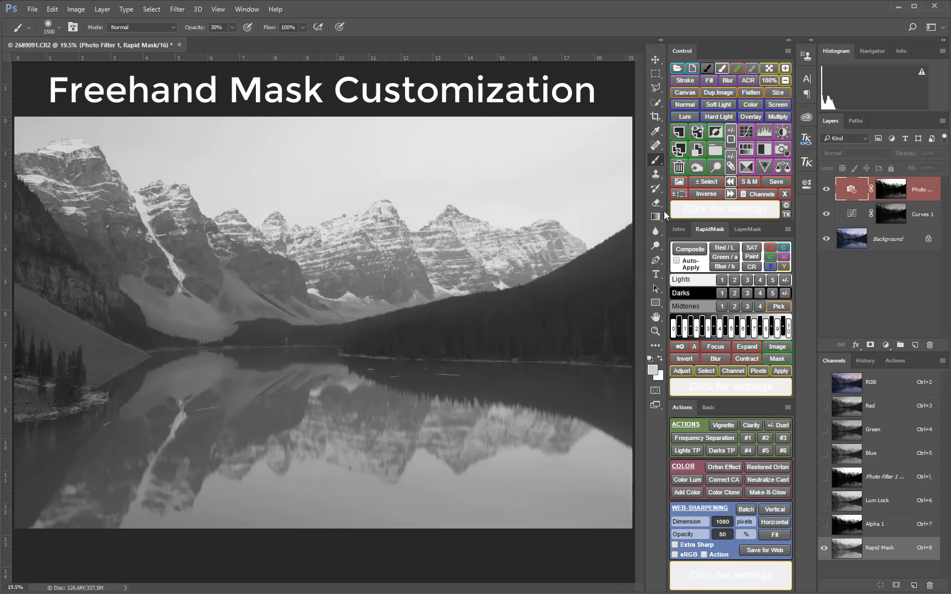
Generate a Lights-1 Rapid Mask and paint out the lake and lower slopes with a black brush at 100% opacity
left_click(706, 69)
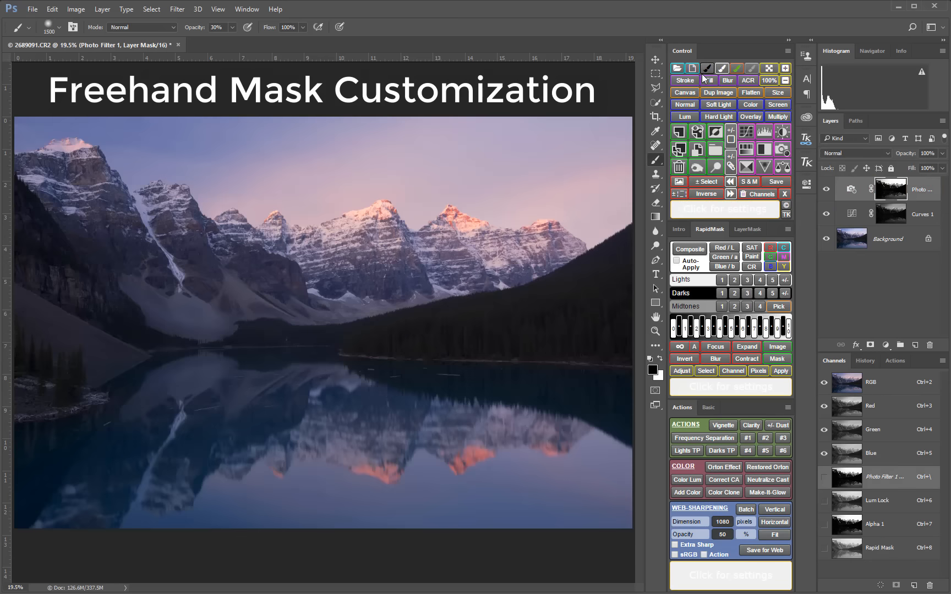
key("0")
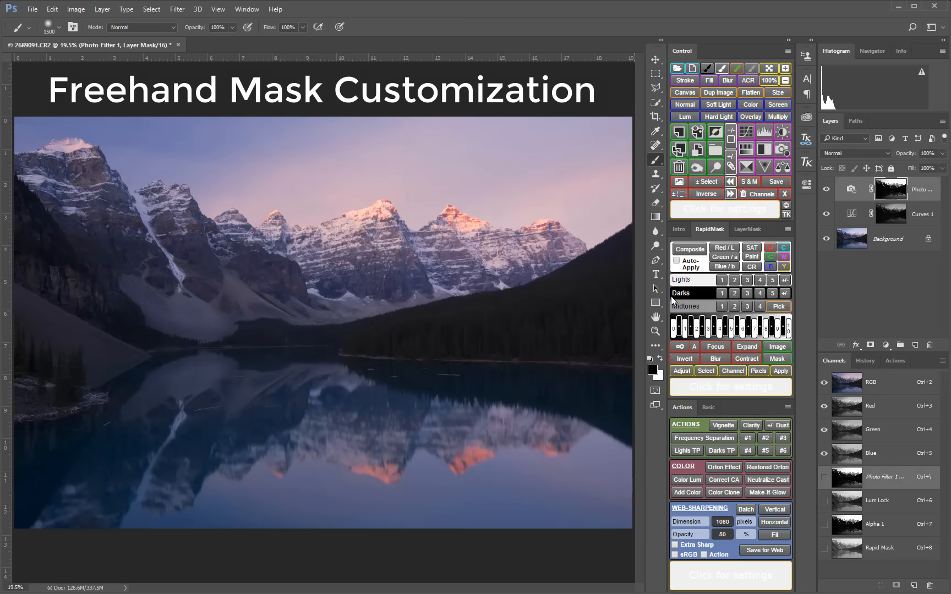
left_click(726, 280)
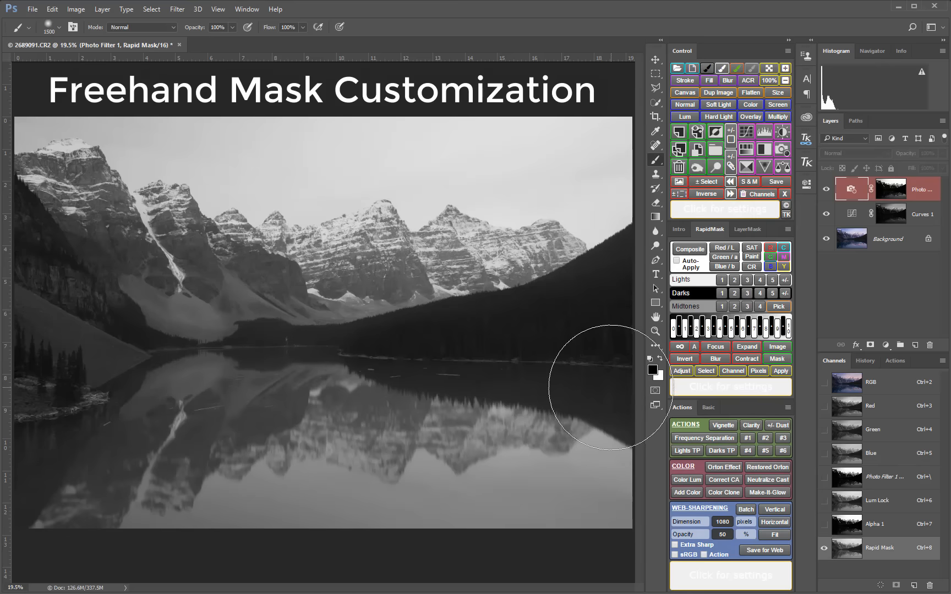
mouse_move(610, 387)
left_mouse_down()
mouse_move(361, 364)
mouse_move(46, 358)
mouse_move(22, 368)
mouse_move(90, 411)
mouse_move(601, 464)
mouse_move(598, 520)
mouse_move(94, 494)
left_mouse_up()
mouse_move(99, 499)
left_mouse_down()
mouse_move(37, 401)
mouse_move(0, 301)
mouse_move(52, 348)
mouse_move(165, 394)
mouse_move(327, 429)
mouse_move(500, 438)
mouse_move(598, 387)
mouse_move(319, 430)
mouse_move(139, 391)
mouse_move(47, 336)
mouse_move(5, 276)
mouse_move(0, 249)
mouse_move(15, 291)
mouse_move(177, 358)
left_mouse_up()
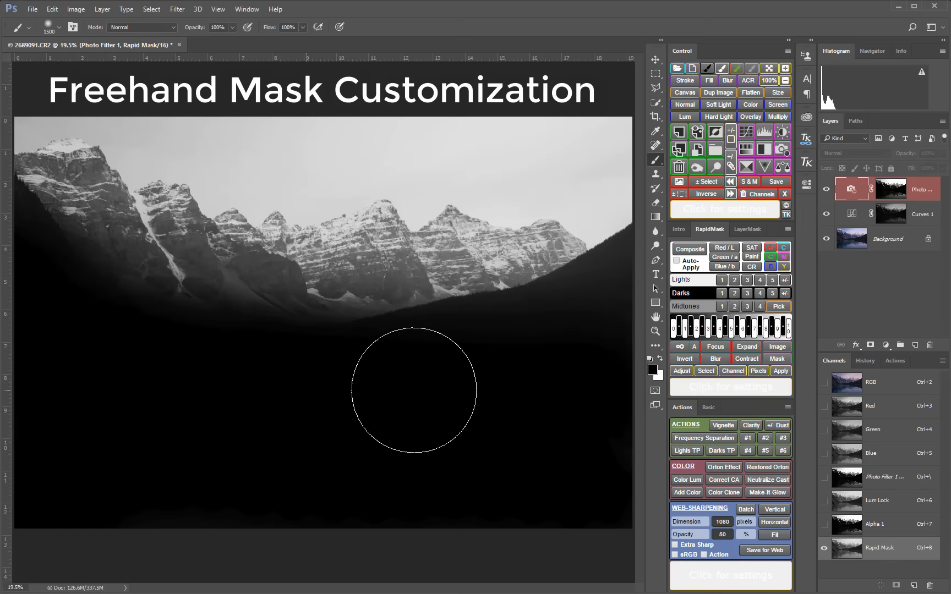
Add a Curves adjustment layer masked by the painted Rapid Mask and pull the curve's midpoint down to input 140, output 69
left_click(681, 375)
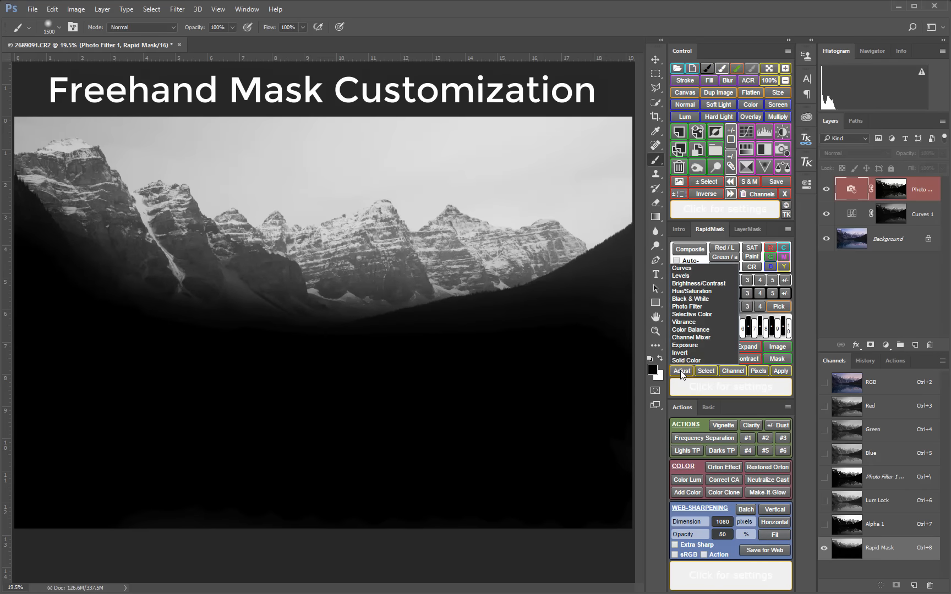
left_click(690, 273)
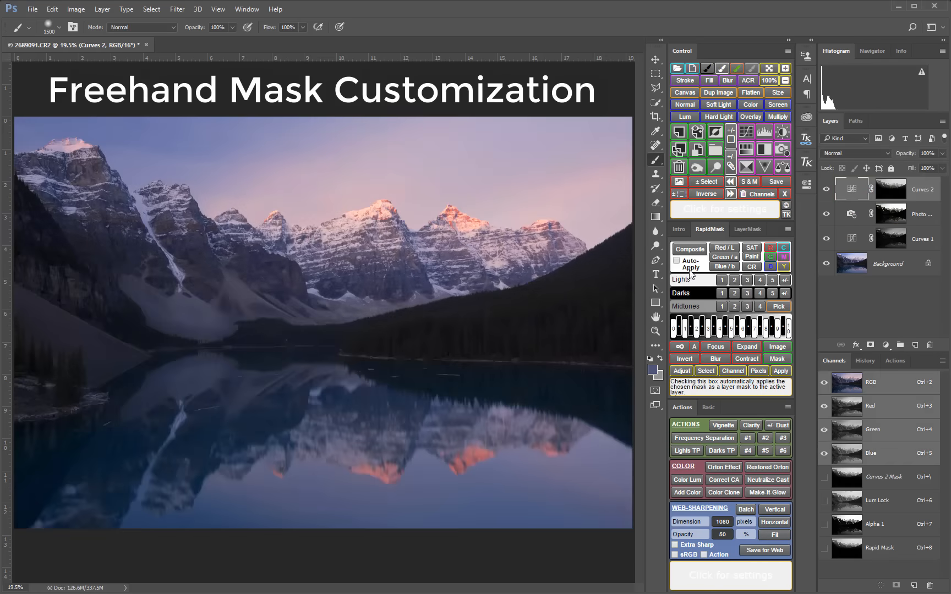
double_click(850, 192)
left_click_drag(740, 282, 746, 297)
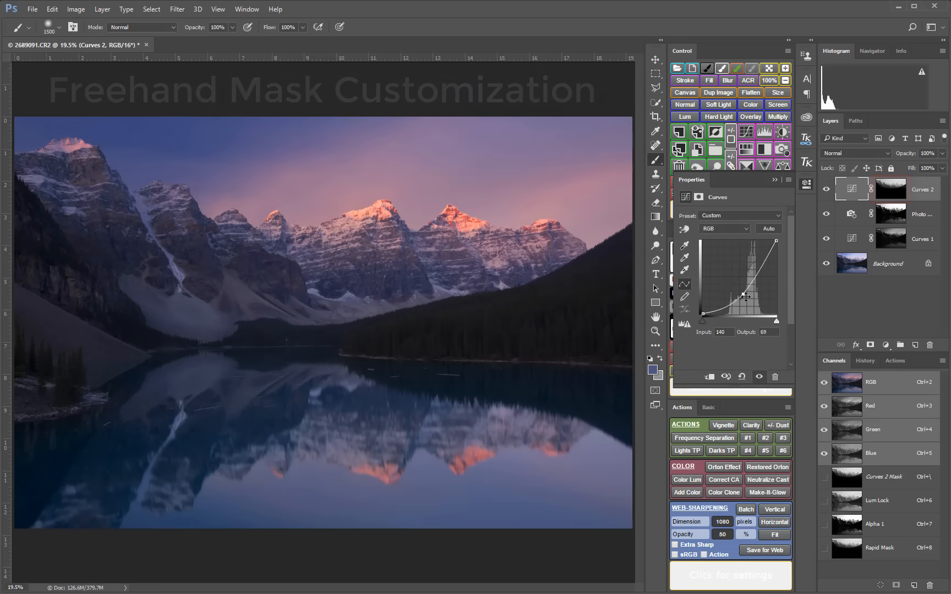